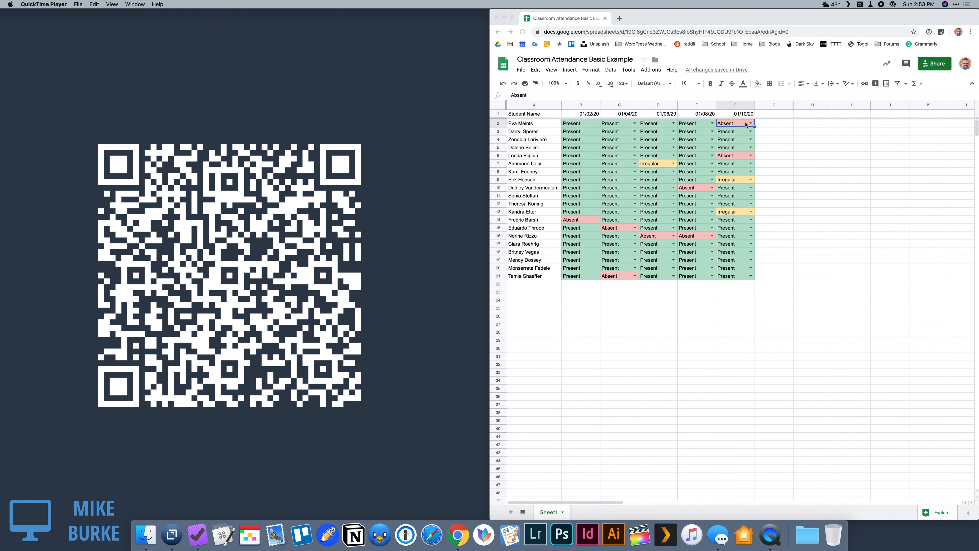
Step: View the attendance choices offered for the first student's 01/04/20 entry, leaving the entry as it is
{"action": "left_click", "coordinate": [614, 123]}
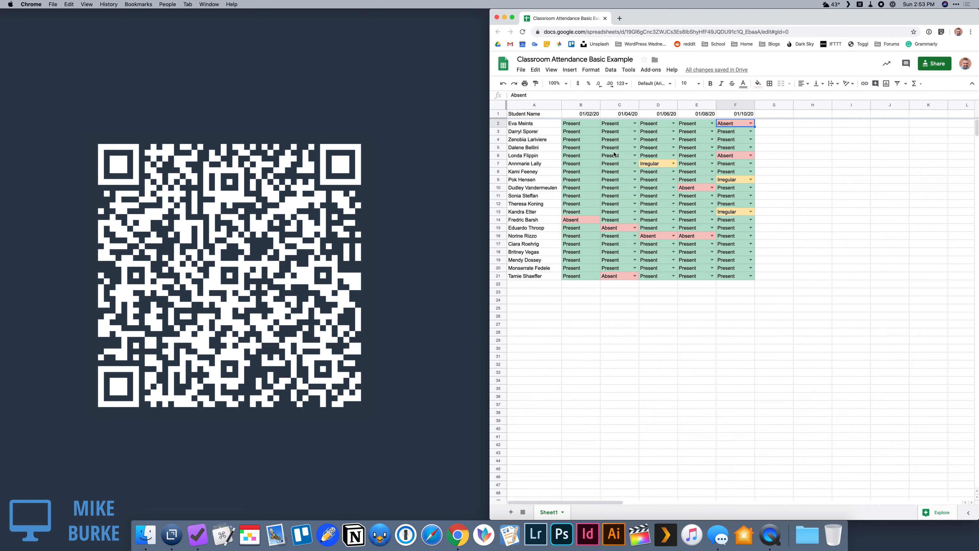
{"action": "left_click", "coordinate": [635, 123]}
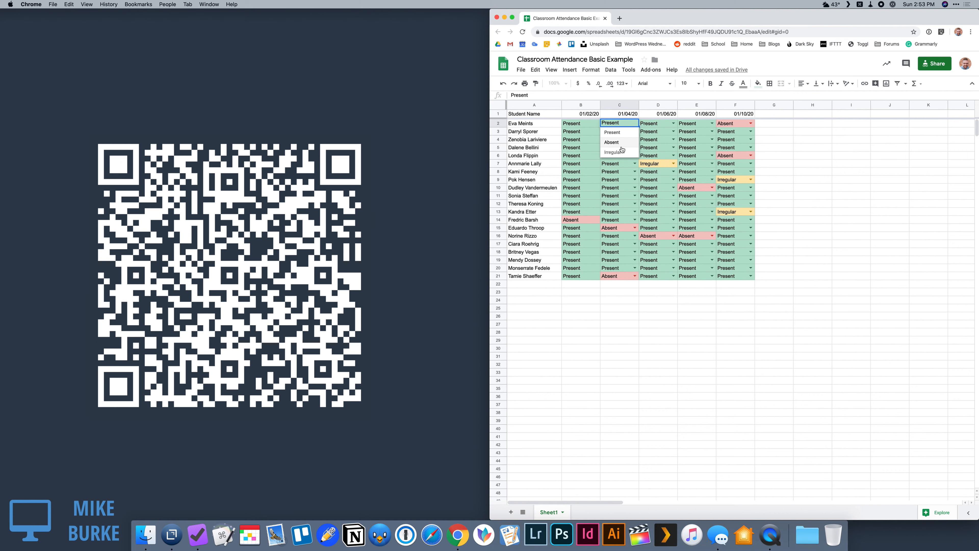
{"action": "left_click", "coordinate": [774, 131]}
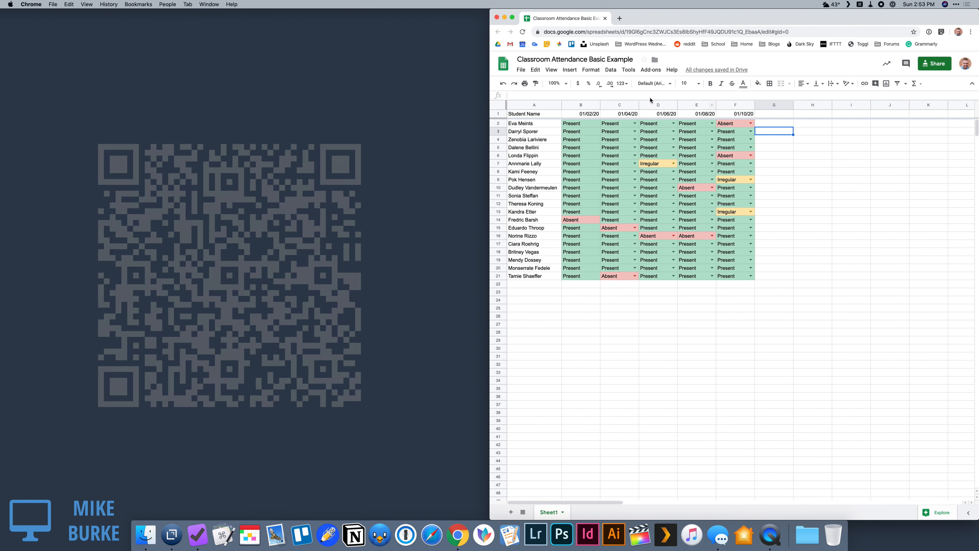
Step: Make a copy of the spreadsheet named "Classroom Attendance Advanced Example"
{"action": "left_click", "coordinate": [521, 70]}
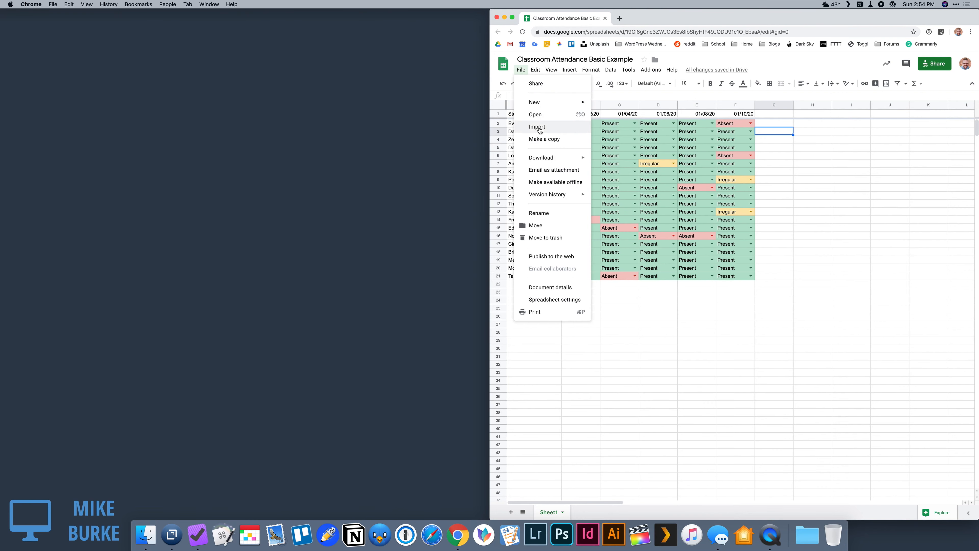
{"action": "left_click", "coordinate": [542, 139]}
{"action": "left_click", "coordinate": [700, 258]}
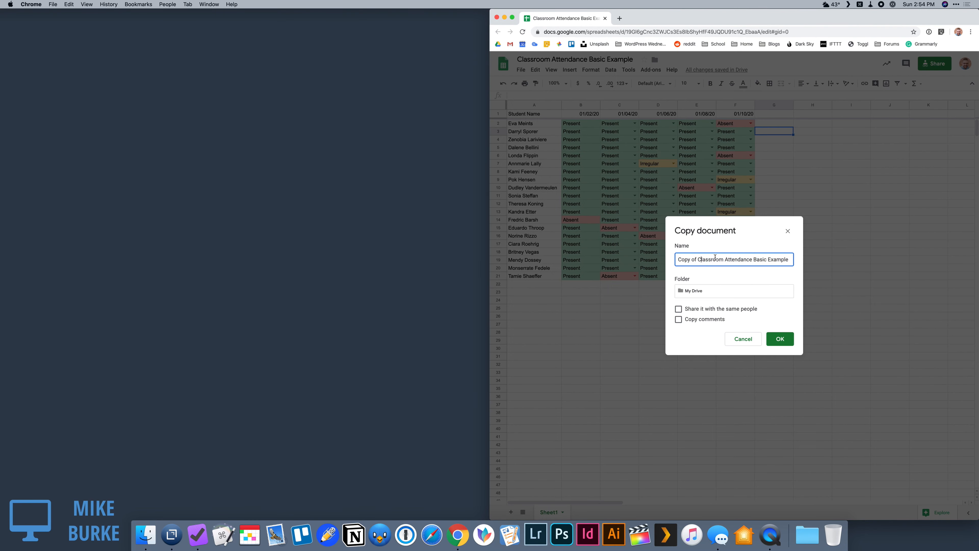
{"action": "key", "text": "BackSpace"}
{"action": "key", "text": "BackSpace"}
{"action": "key", "text": "BackSpace"}
{"action": "key", "text": "BackSpace"}
{"action": "key", "text": "BackSpace"}
{"action": "key", "text": "BackSpace"}
{"action": "key", "text": "BackSpace"}
{"action": "key", "text": "BackSpace"}
{"action": "double_click", "coordinate": [738, 259]}
{"action": "type", "text": "Advanced"}
{"action": "left_click", "coordinate": [788, 336]}
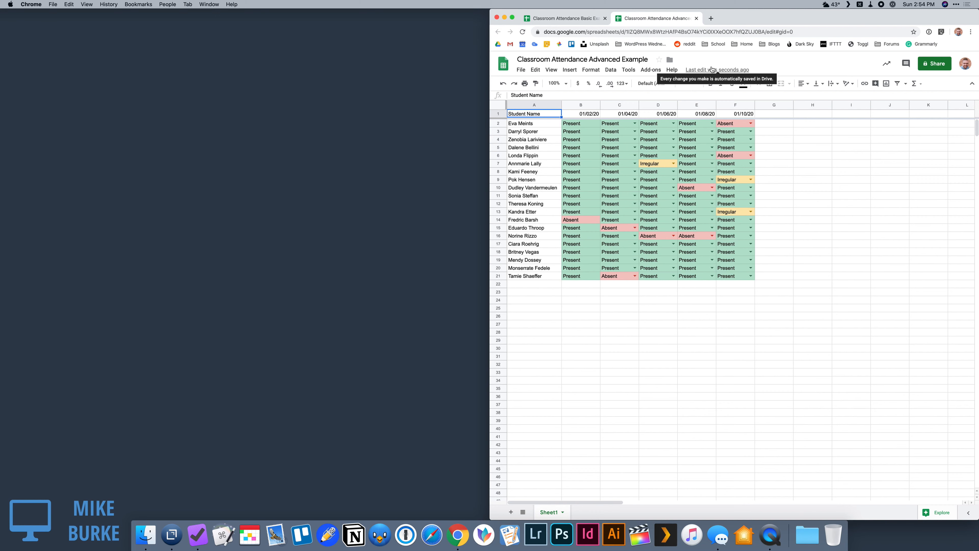
Step: Insert a column before the 01/02/20 column and give it the header "Total Absences"
{"action": "left_click", "coordinate": [583, 104]}
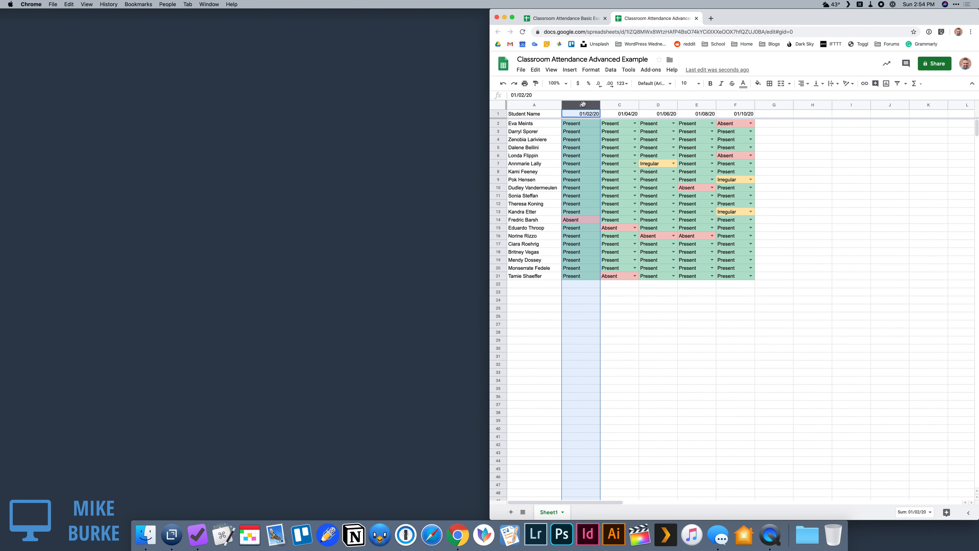
{"action": "right_click", "coordinate": [583, 105]}
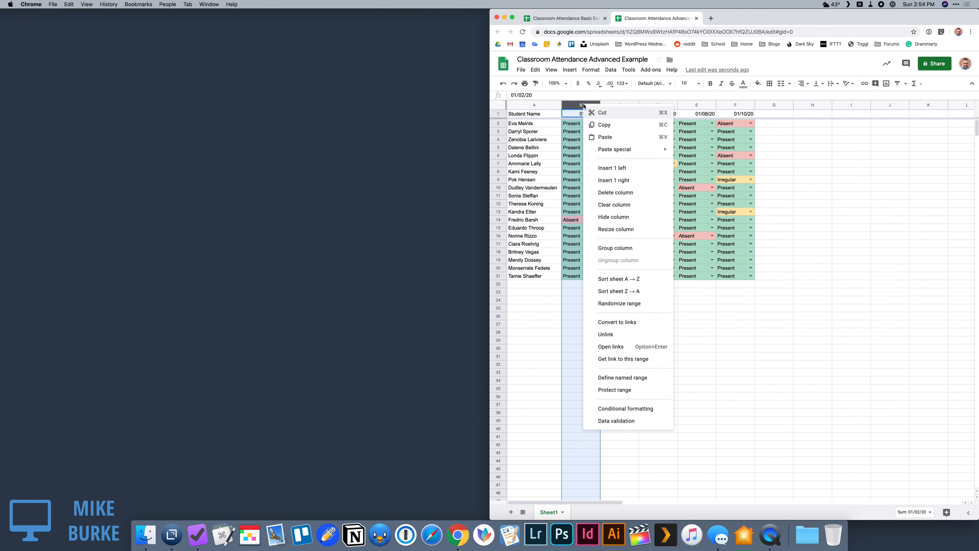
{"action": "left_click", "coordinate": [608, 169]}
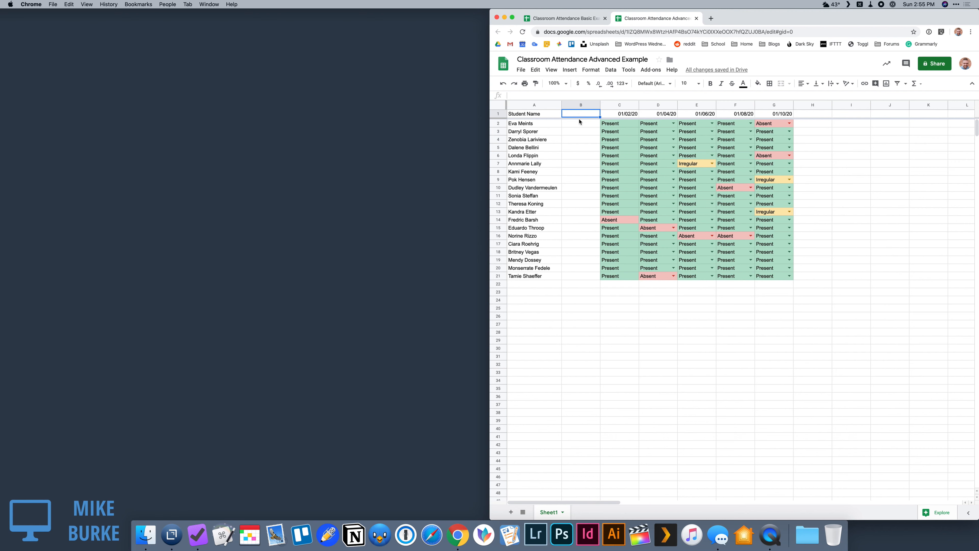
{"action": "type", "text": "Total Absecences"}
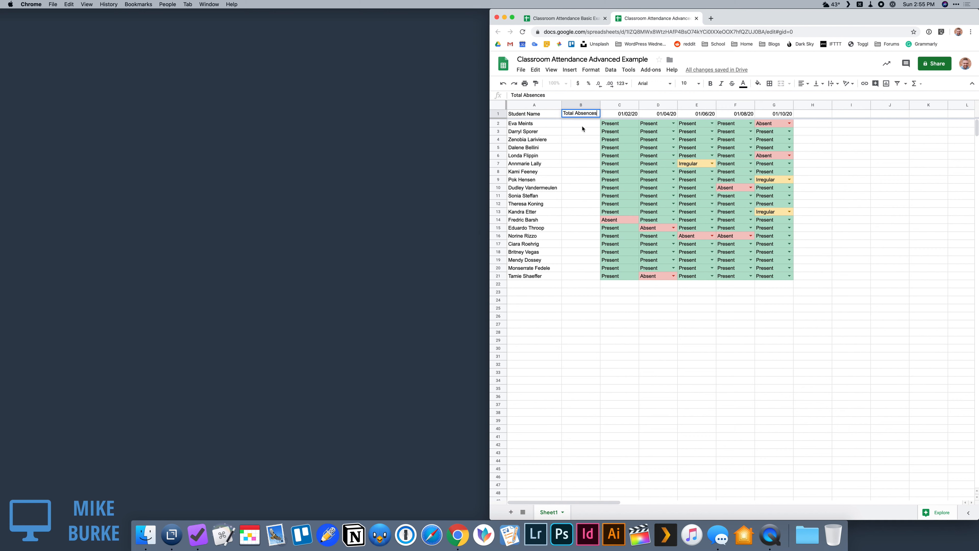
Step: Start a COUNTIF formula in cell B2 with the range c2:zz2
{"action": "left_click", "coordinate": [578, 124]}
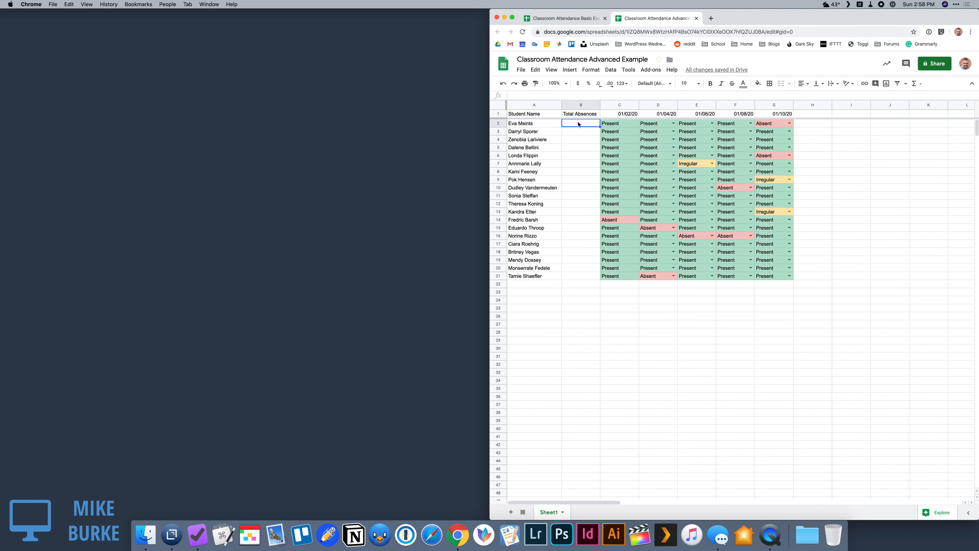
{"action": "type", "text": "="}
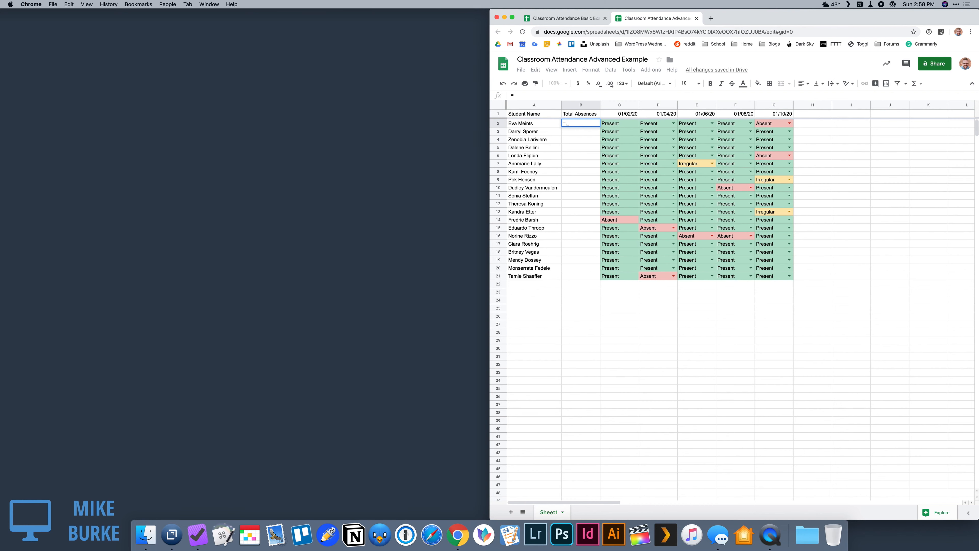
{"action": "type", "text": "coun"}
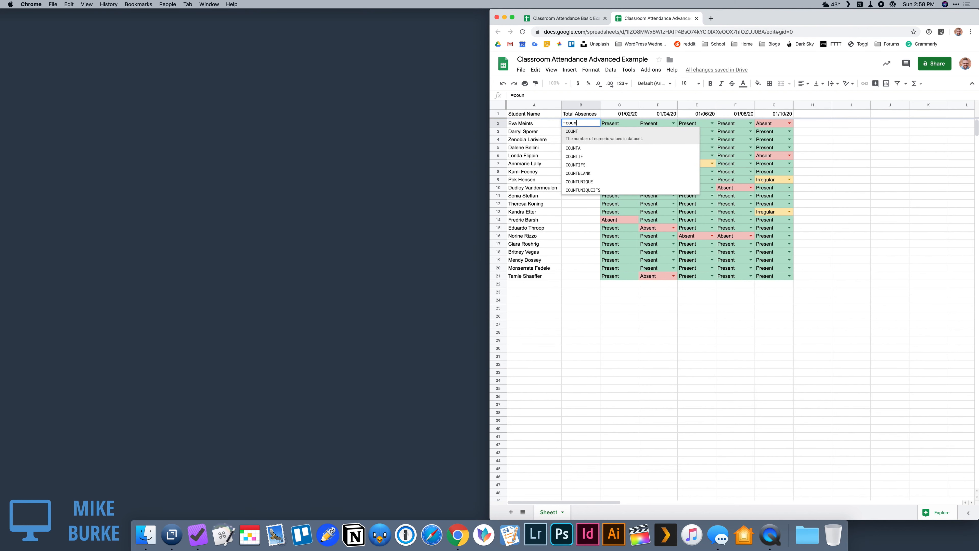
{"action": "type", "text": "tif"}
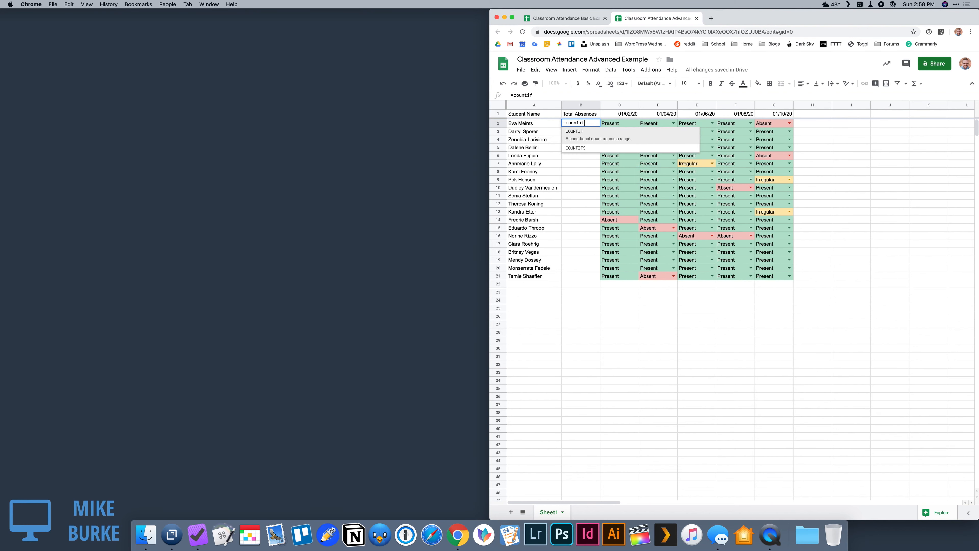
{"action": "type", "text": "("}
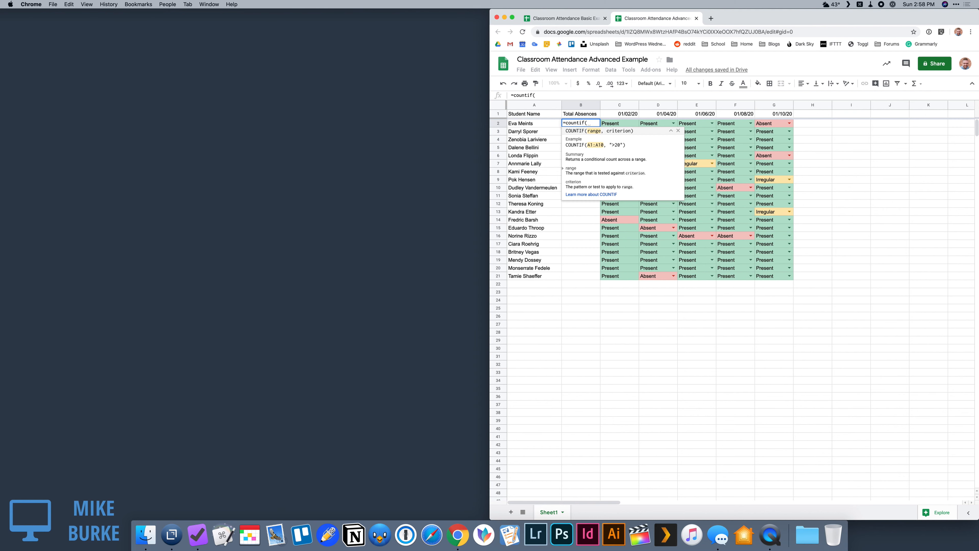
{"action": "type", "text": "c2:"}
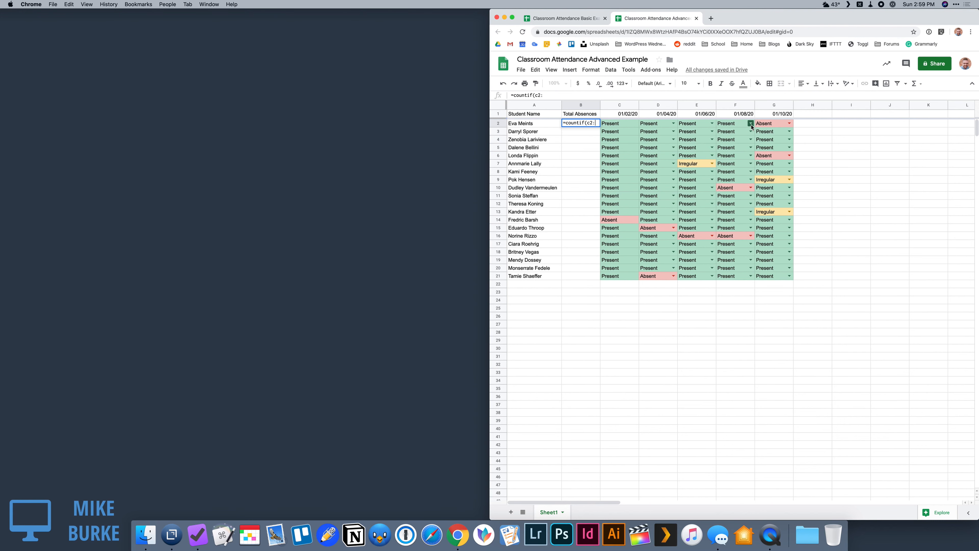
{"action": "scroll", "coordinate": [749, 125], "scroll_direction": "right", "scroll_amount": 20}
{"action": "scroll", "coordinate": [751, 127], "scroll_direction": "right", "scroll_amount": 5}
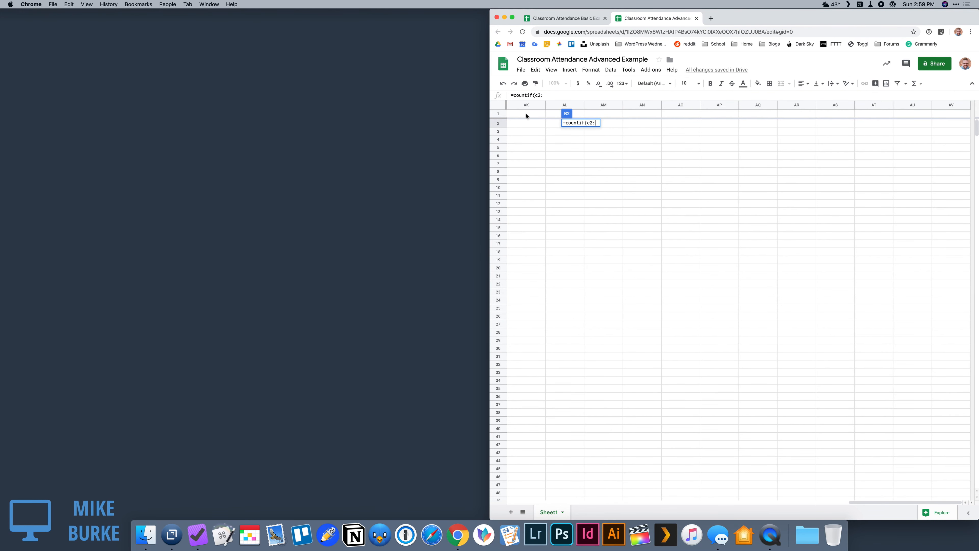
{"action": "scroll", "coordinate": [524, 126], "scroll_direction": "left", "scroll_amount": 10}
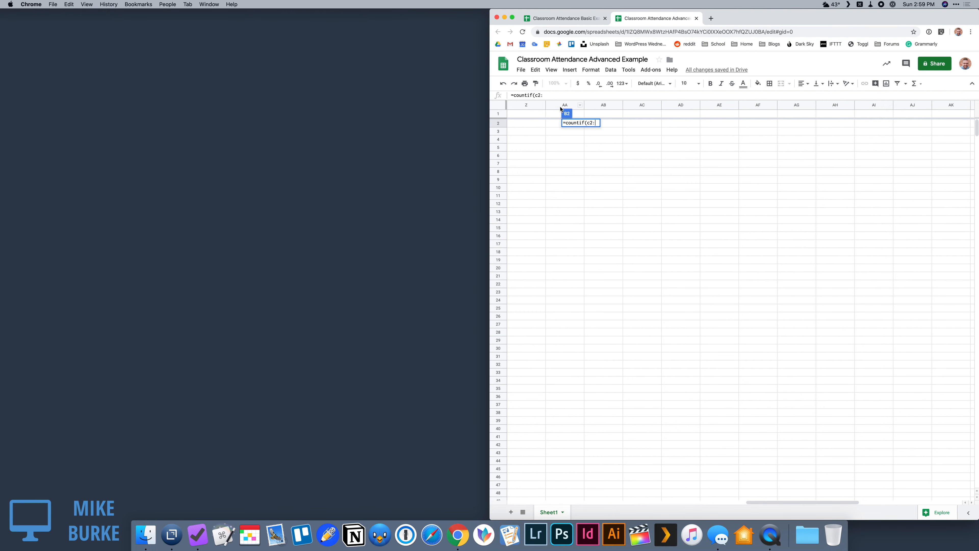
{"action": "scroll", "coordinate": [708, 133], "scroll_direction": "right", "scroll_amount": 10}
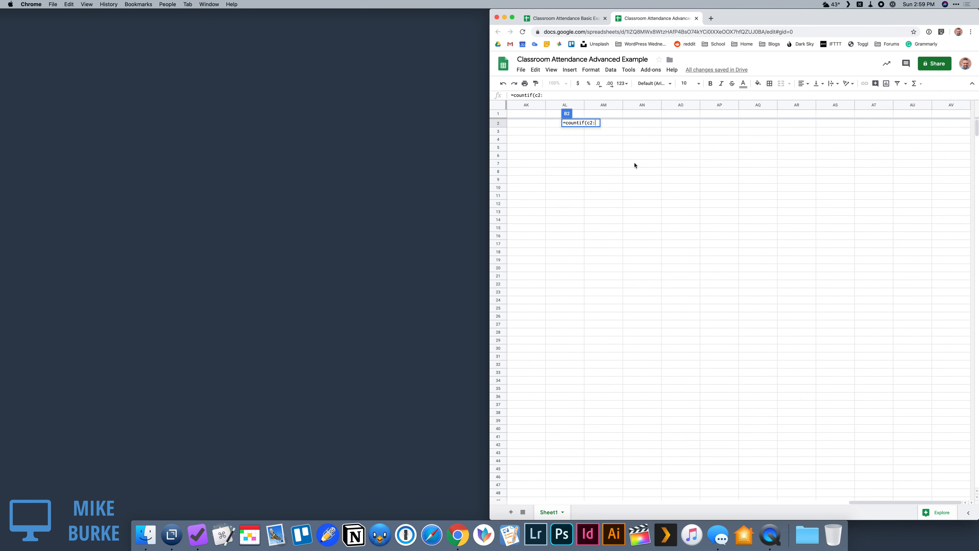
{"action": "scroll", "coordinate": [642, 165], "scroll_direction": "left", "scroll_amount": 15}
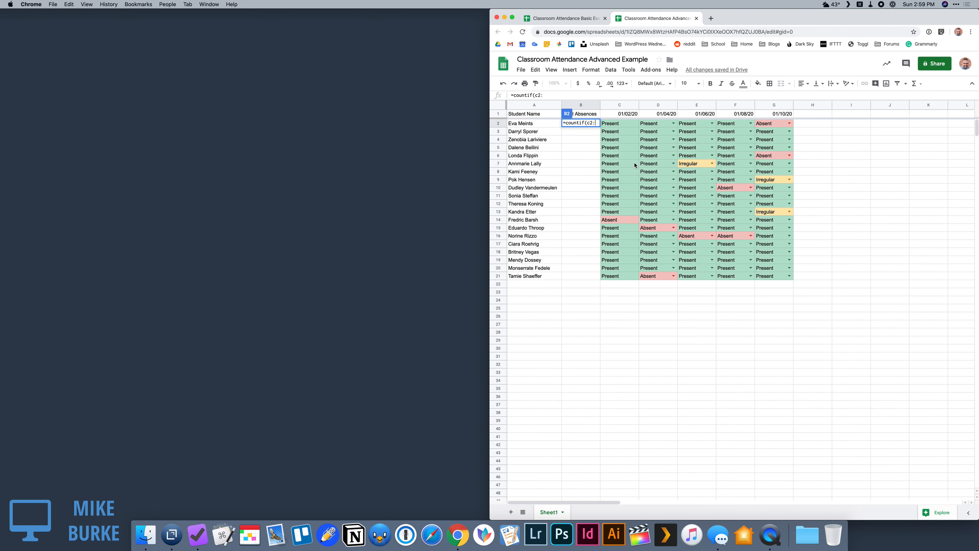
{"action": "type", "text": "zz"}
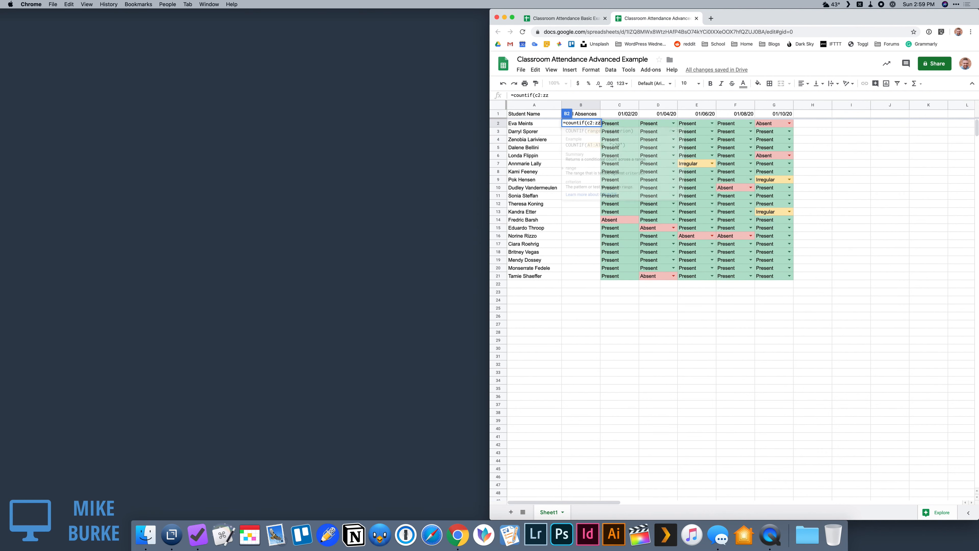
{"action": "type", "text": "2"}
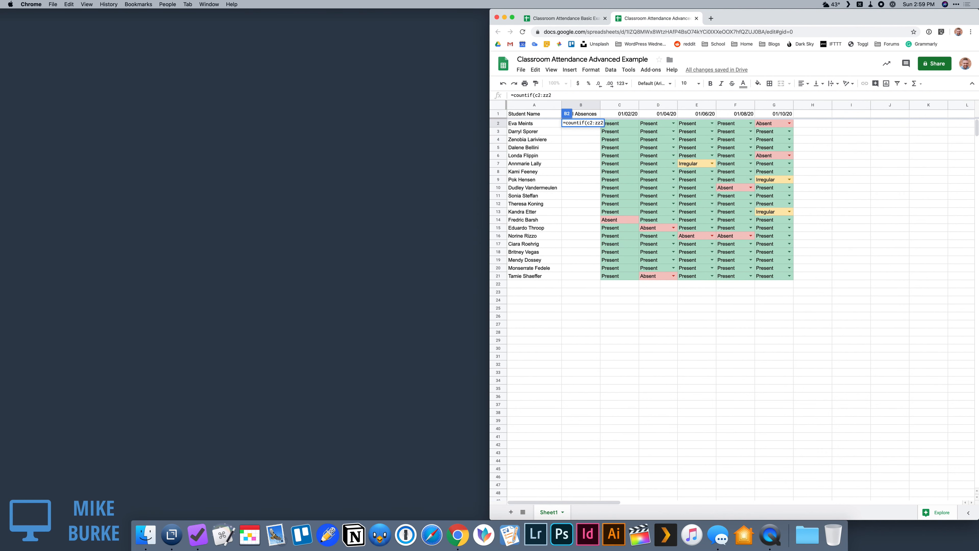
{"action": "type", "text": ")"}
Step: Complete the formula in B2 with the criterion "Absent", giving =countif(c2:zz2,"Absent")
{"action": "key", "text": "BackSpace"}
{"action": "type", "text": ","}
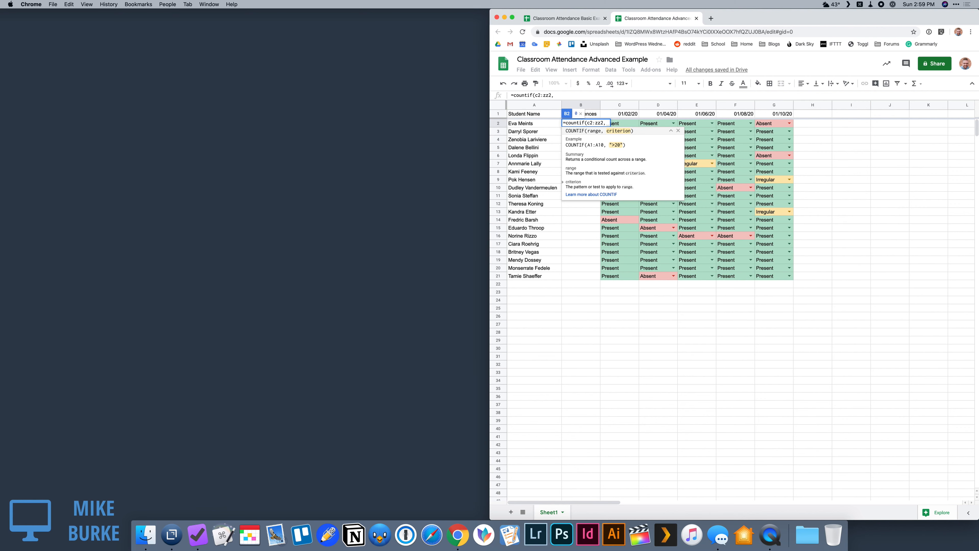
{"action": "type", "text": "\""}
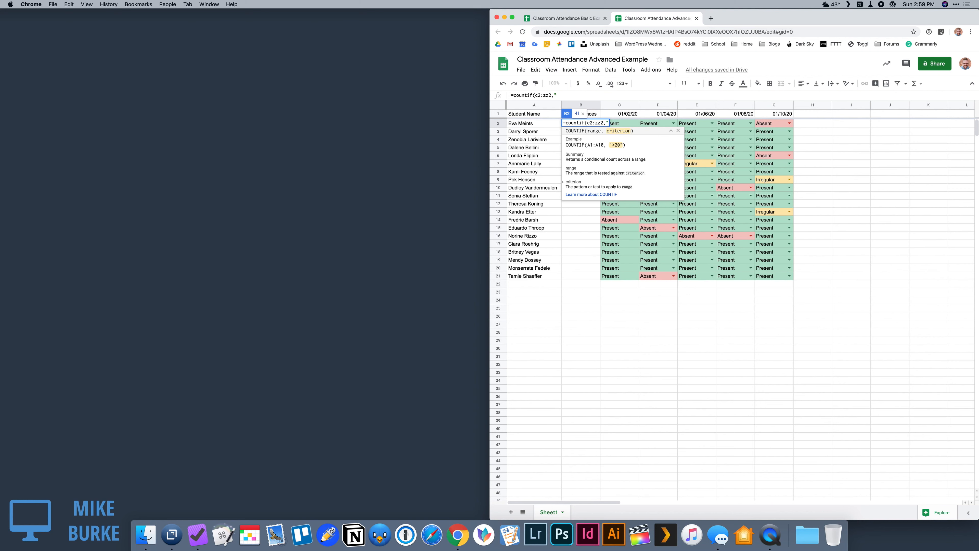
{"action": "type", "text": "Absent\")"}
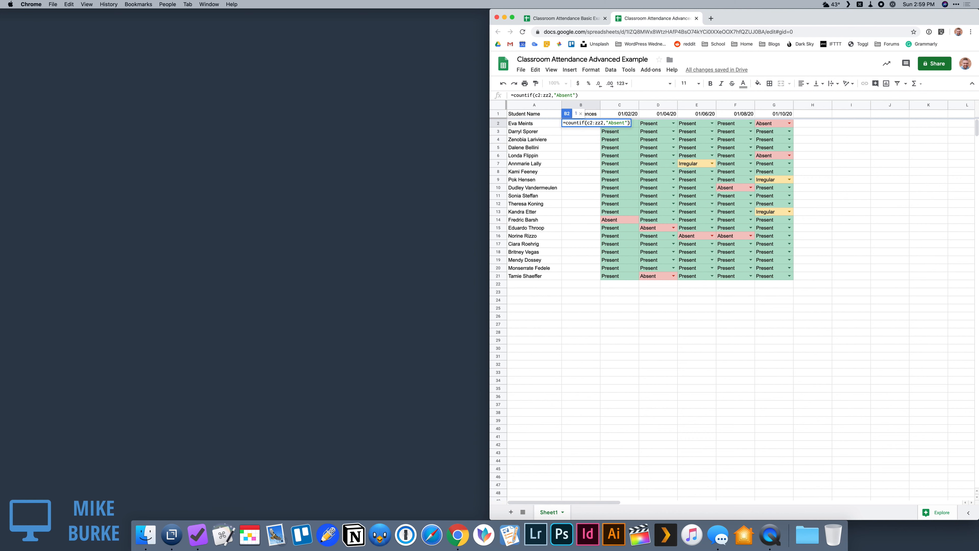
{"action": "key", "text": "Return"}
Step: Fill the Total Absences formula from B2 down to B21 for all students
{"action": "left_click", "coordinate": [582, 124]}
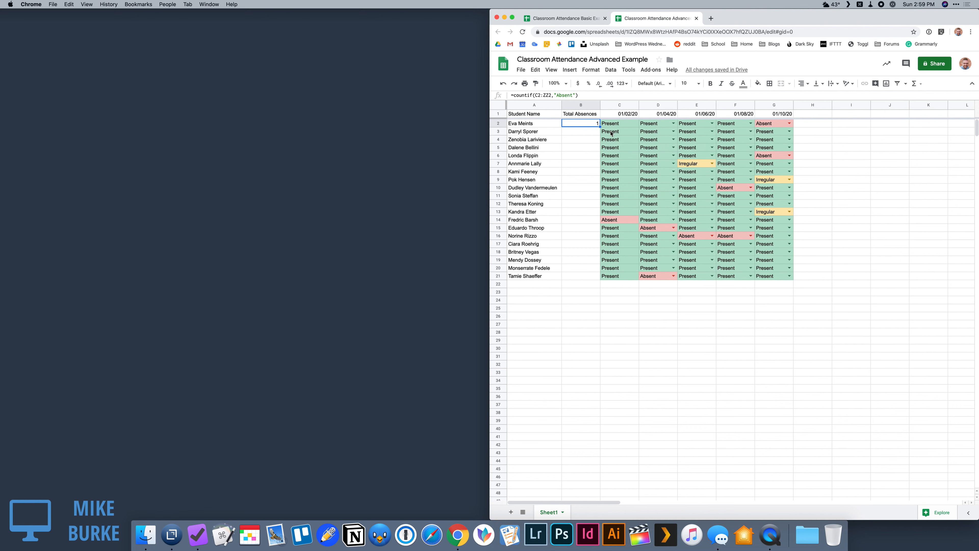
{"action": "left_click", "coordinate": [584, 130]}
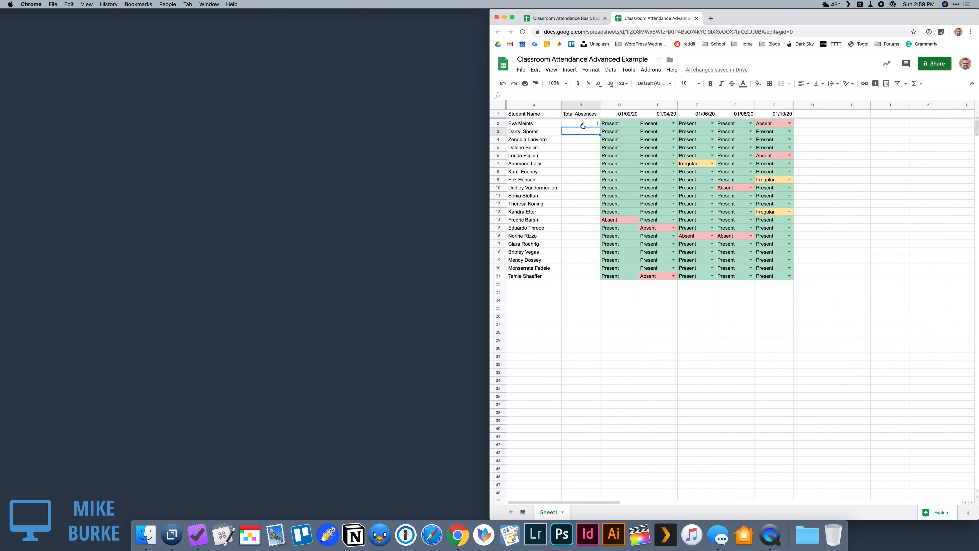
{"action": "left_click", "coordinate": [582, 124]}
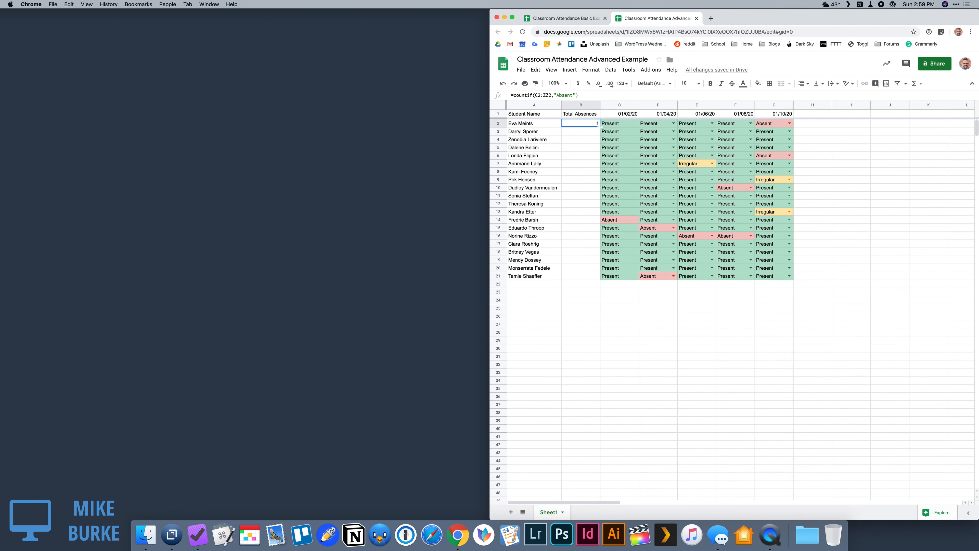
{"action": "left_click_drag", "start_coordinate": [600, 126], "coordinate": [593, 275]}
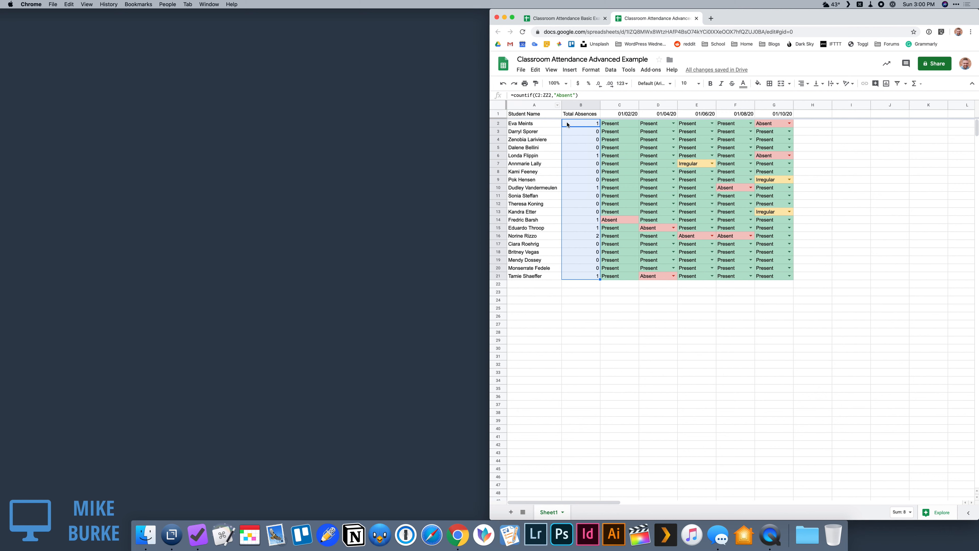
Step: Check the row references of the copied formulas down the Total Absences column
{"action": "left_click", "coordinate": [573, 131]}
{"action": "key", "text": "Down"}
{"action": "key", "text": "Down"}
{"action": "key", "text": "Down"}
{"action": "key", "text": "Down"}
{"action": "key", "text": "Down"}
{"action": "key", "text": "Down"}
{"action": "key", "text": "Down"}
{"action": "key", "text": "Down"}
{"action": "key", "text": "Down"}
{"action": "key", "text": "Down"}
{"action": "key", "text": "Down"}
{"action": "key", "text": "Down"}
{"action": "key", "text": "Down"}
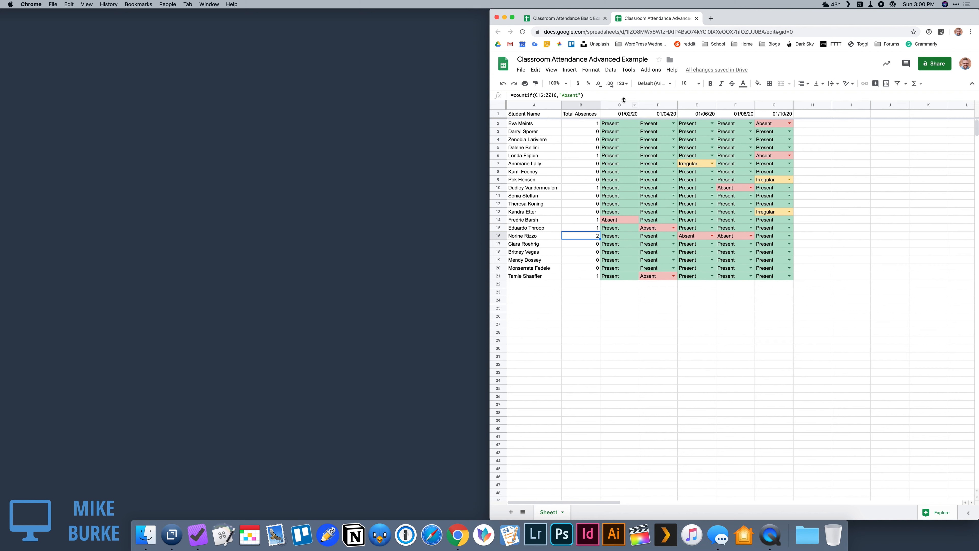
Step: Copy the five date columns C to G and paste them starting at H1
{"action": "left_click_drag", "start_coordinate": [620, 105], "coordinate": [766, 106]}
{"action": "key", "text": "super+c"}
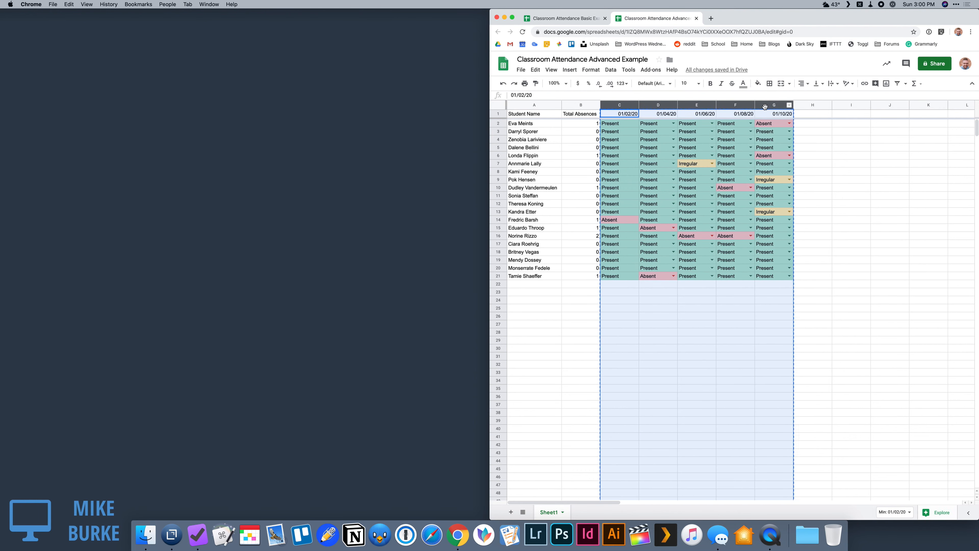
{"action": "left_click", "coordinate": [809, 115]}
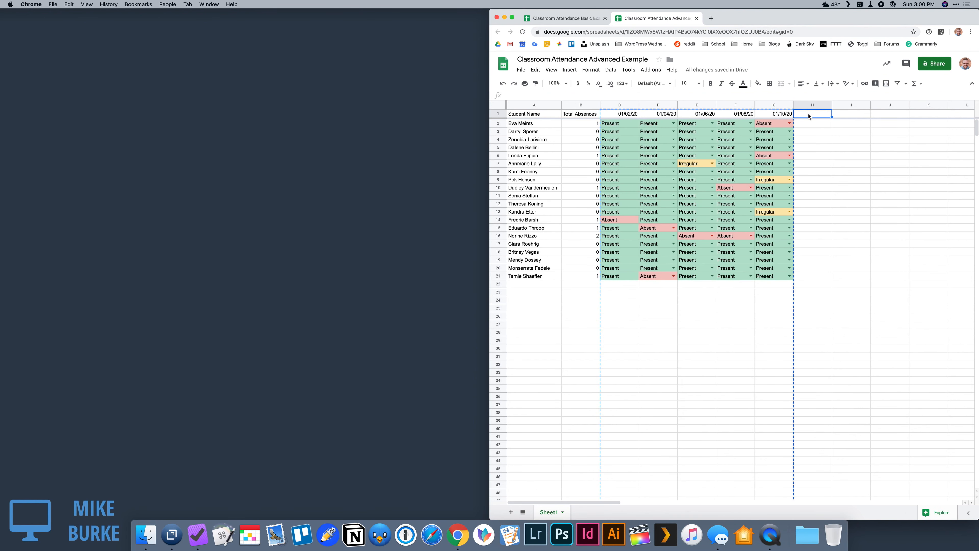
{"action": "key", "text": "super+v"}
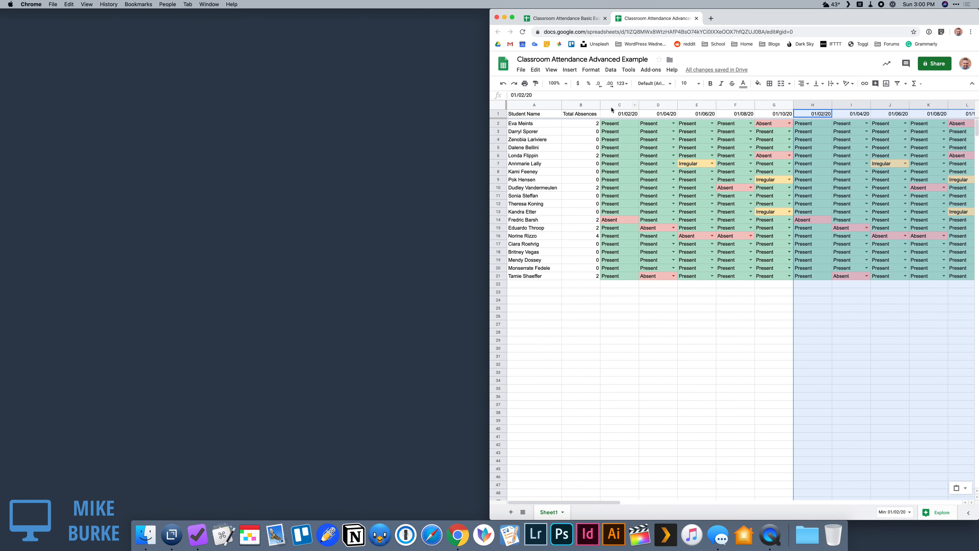
Step: Hide the original date columns C to G
{"action": "left_click_drag", "start_coordinate": [615, 105], "coordinate": [776, 104]}
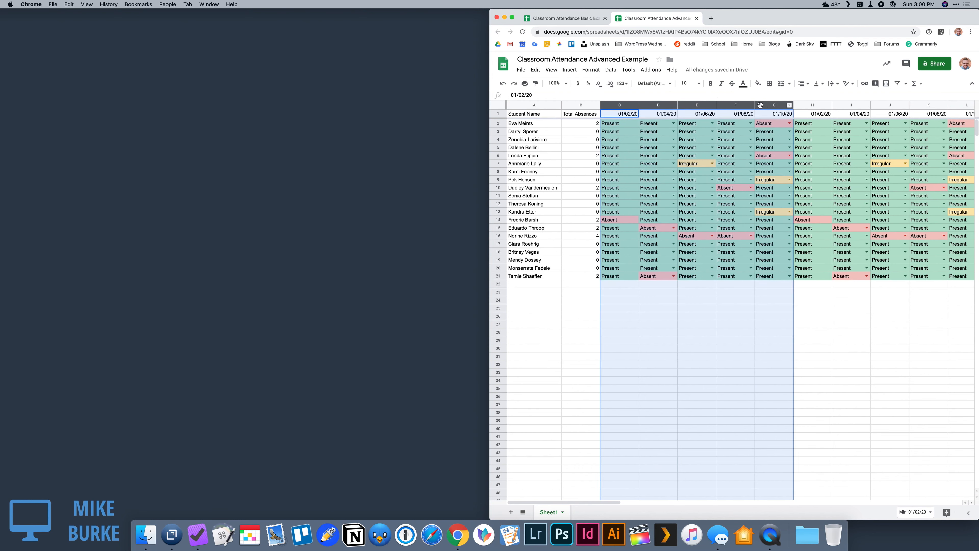
{"action": "right_click", "coordinate": [769, 105]}
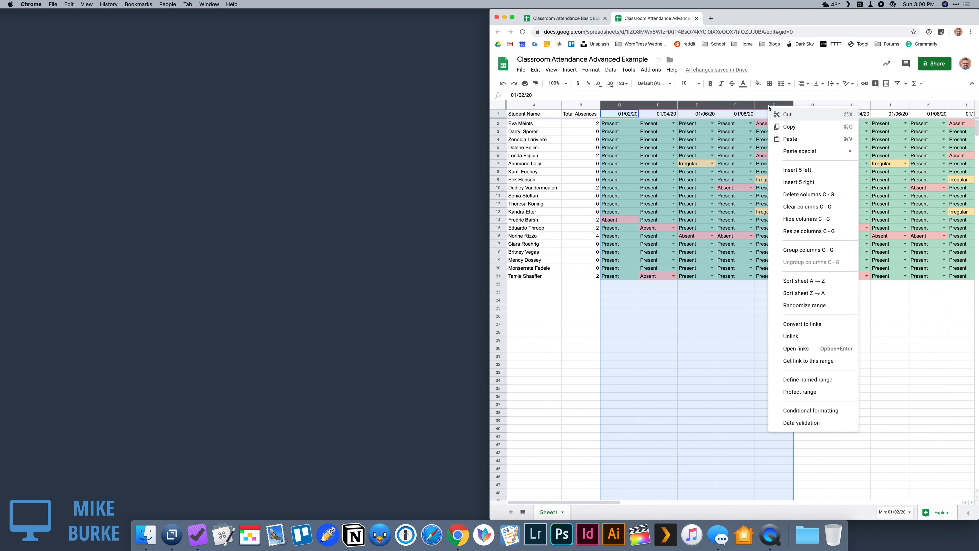
{"action": "left_click", "coordinate": [793, 219]}
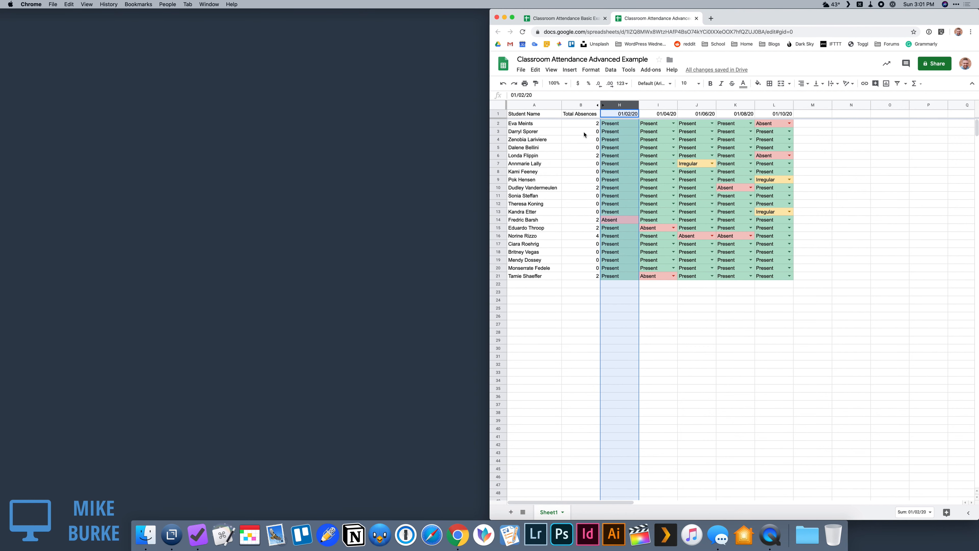
Step: Paste the copied date columns again starting at column M and check the Total Absences formulas
{"action": "left_click", "coordinate": [818, 115]}
{"action": "key", "text": "super+v"}
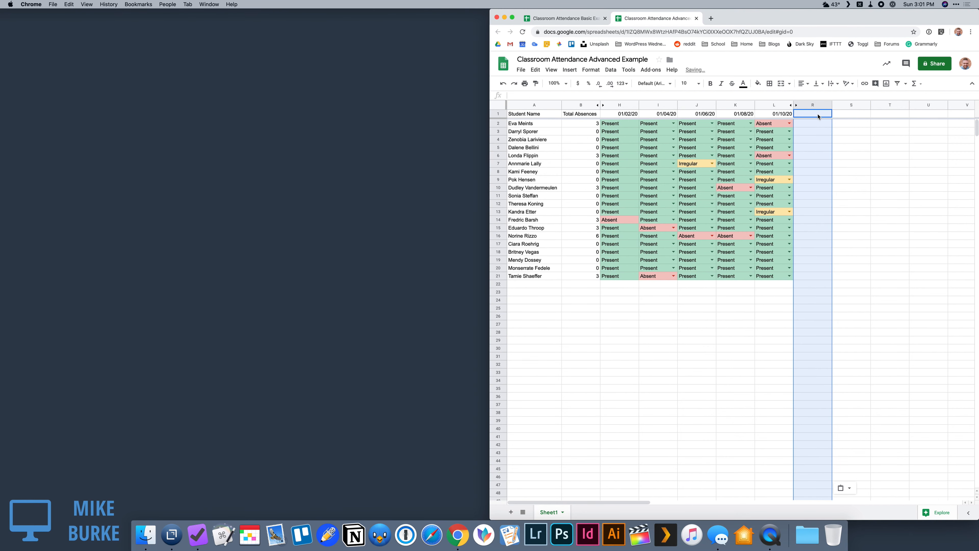
{"action": "left_click", "coordinate": [713, 294]}
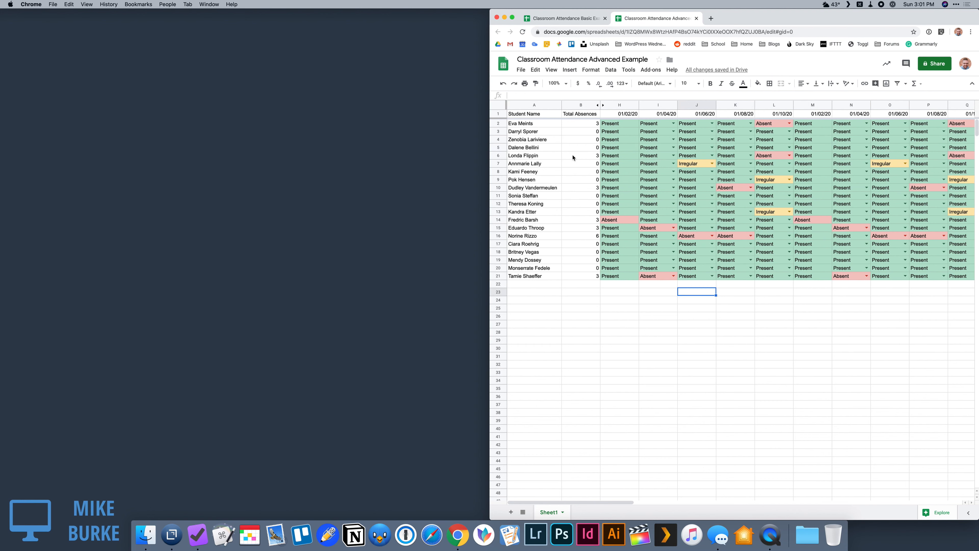
{"action": "left_click_drag", "start_coordinate": [579, 123], "coordinate": [591, 276]}
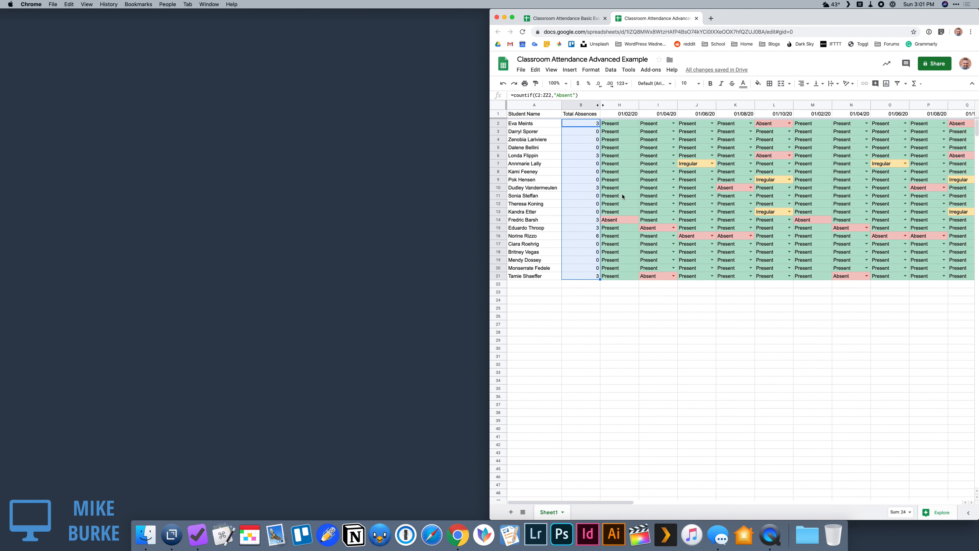
{"action": "left_click", "coordinate": [574, 135]}
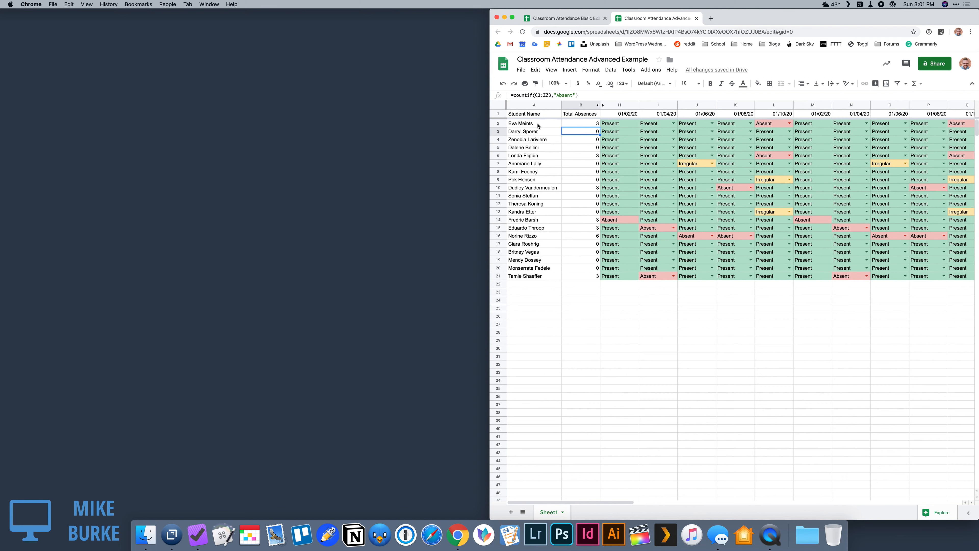
Step: Start a conditional formatting rule for the student names in A2:A21 with the "Custom formula is" condition
{"action": "left_click_drag", "start_coordinate": [538, 126], "coordinate": [540, 276]}
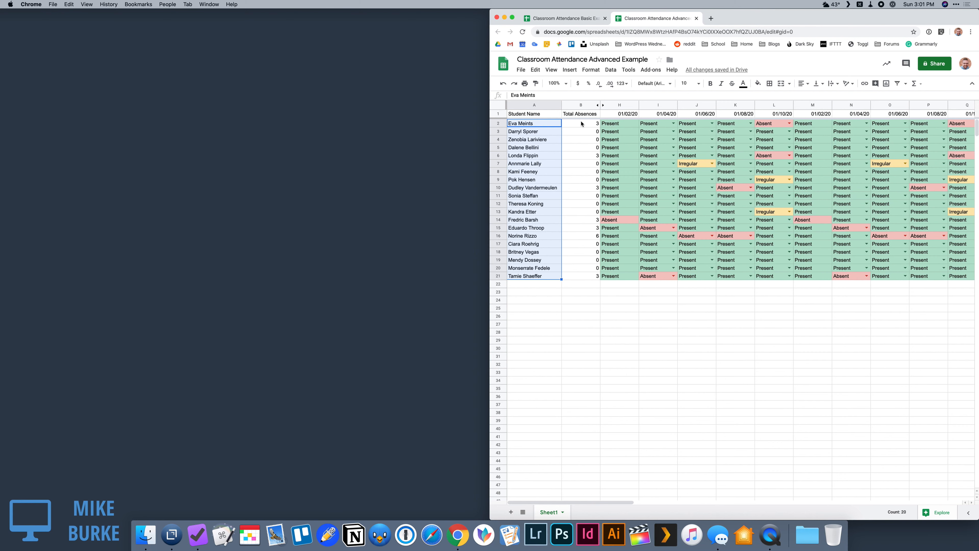
{"action": "left_click", "coordinate": [540, 124]}
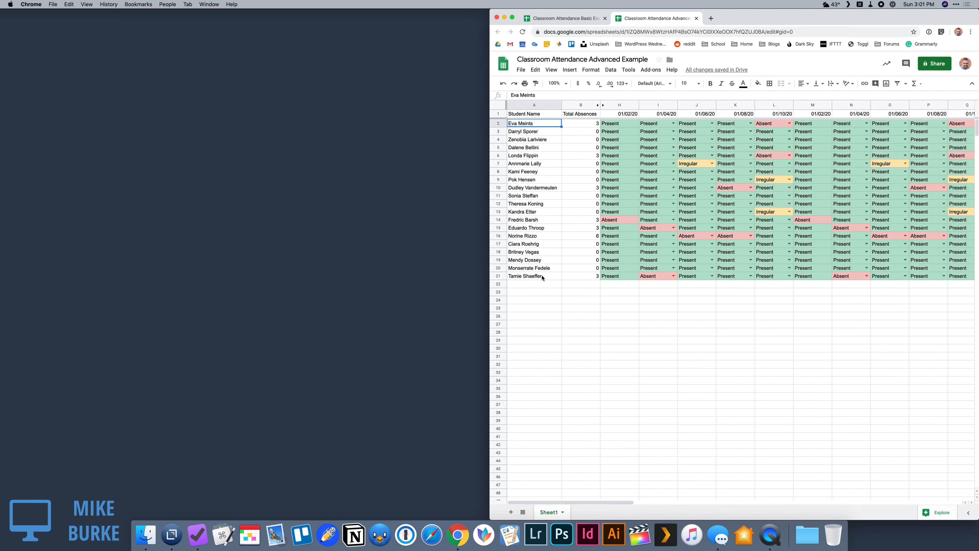
{"action": "left_click_drag", "start_coordinate": [542, 277], "coordinate": [539, 125]}
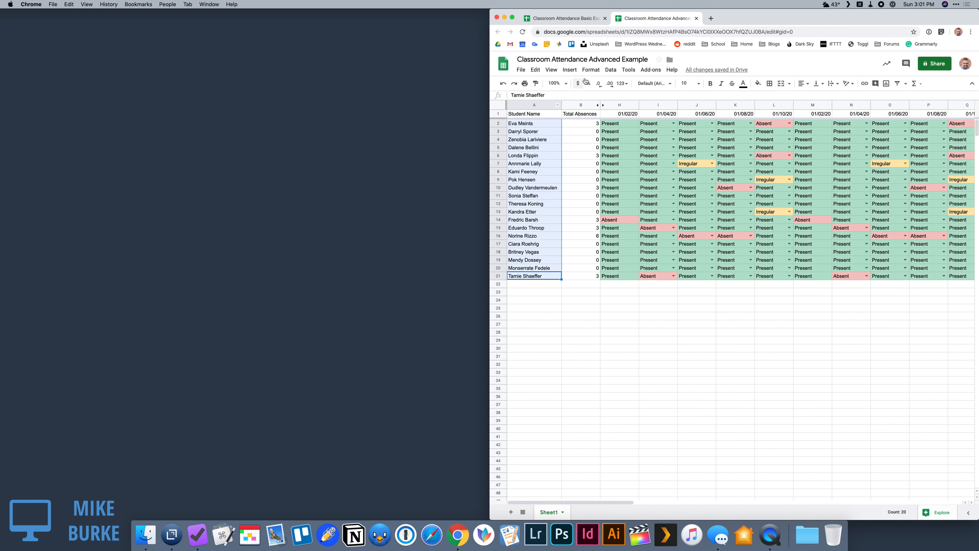
{"action": "left_click", "coordinate": [591, 69]}
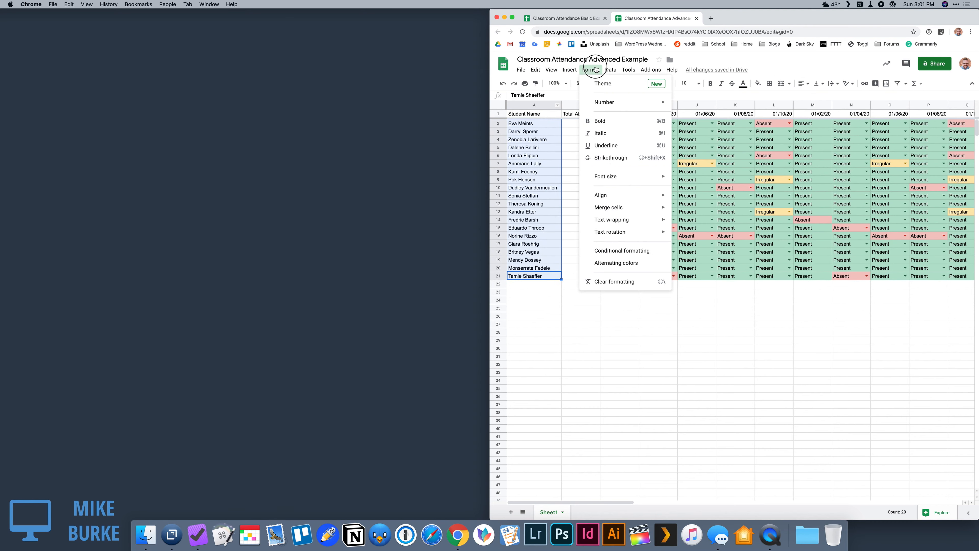
{"action": "left_click", "coordinate": [600, 251]}
{"action": "left_click", "coordinate": [915, 187]}
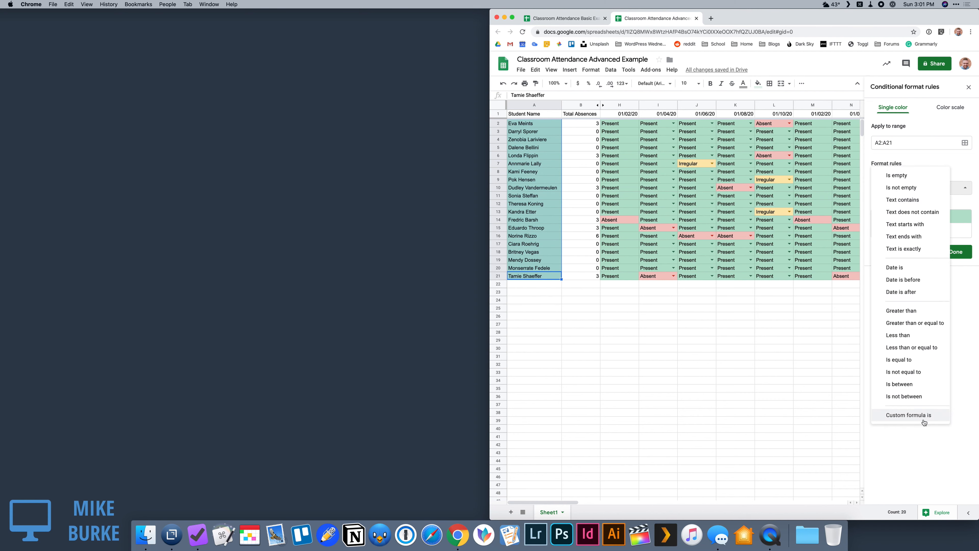
{"action": "left_click", "coordinate": [899, 416]}
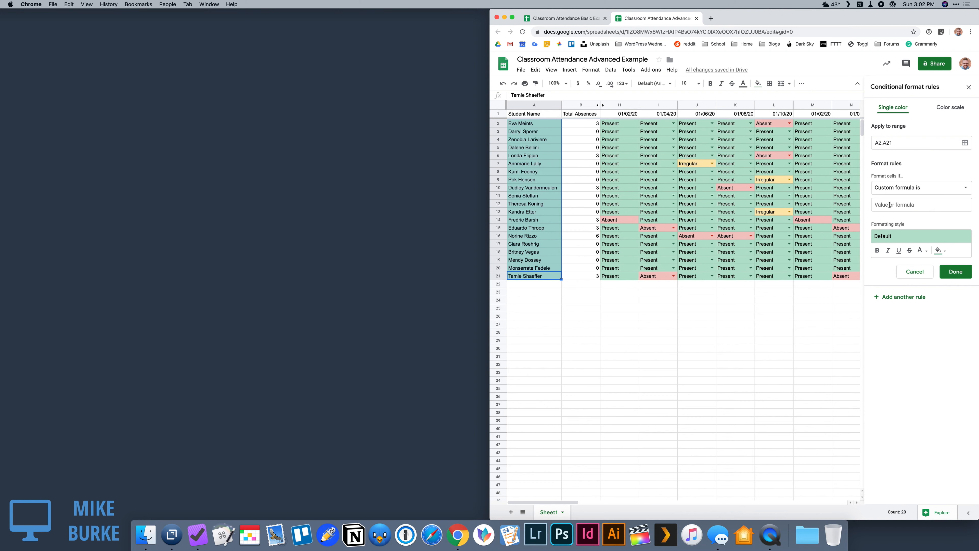
{"action": "left_click", "coordinate": [888, 188]}
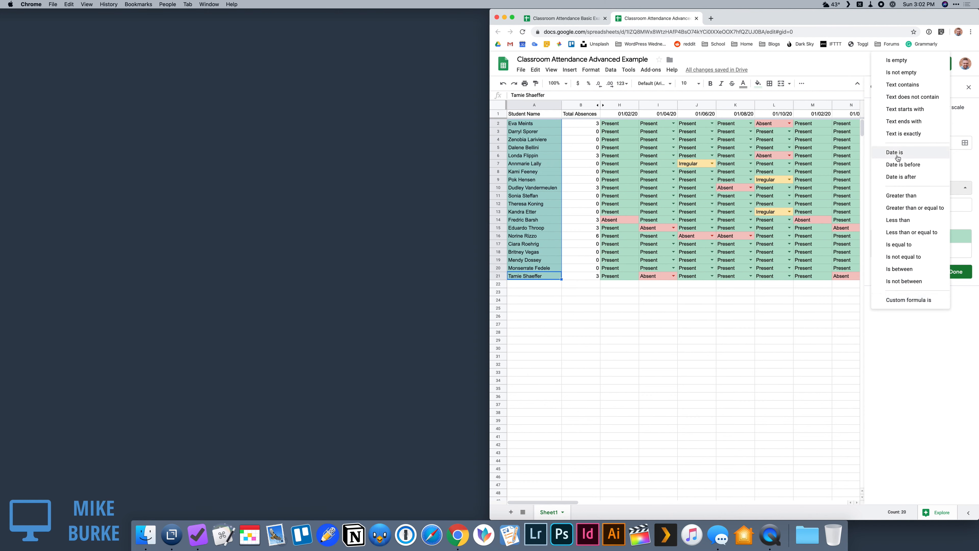
{"action": "left_click", "coordinate": [909, 300]}
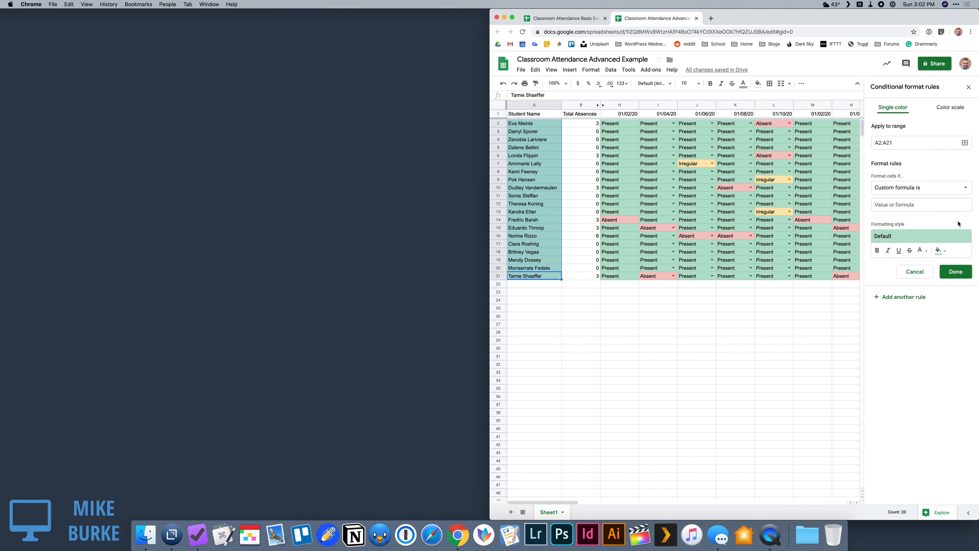
Step: Set the rule's formula to =b2>10 and give it the red background style
{"action": "left_click", "coordinate": [912, 206]}
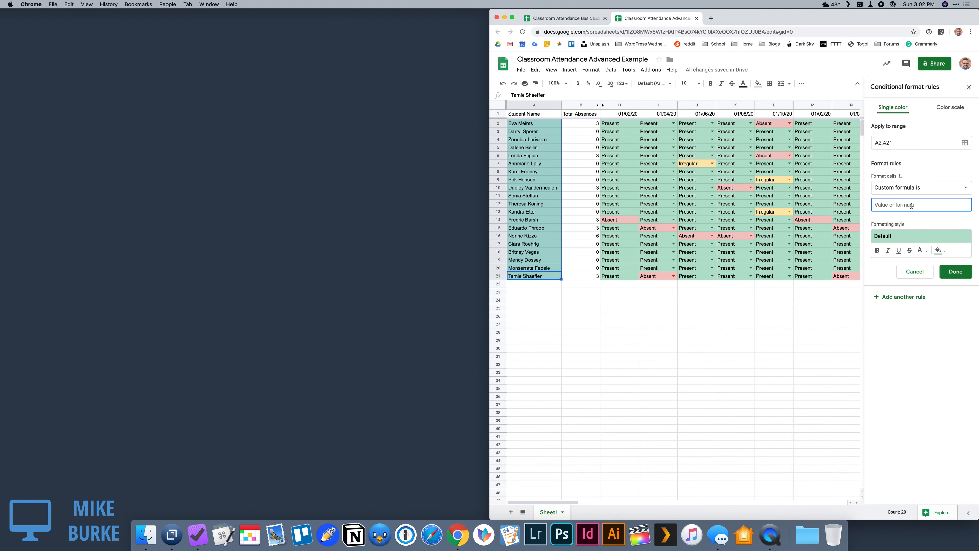
{"action": "type", "text": "="}
{"action": "type", "text": "b2"}
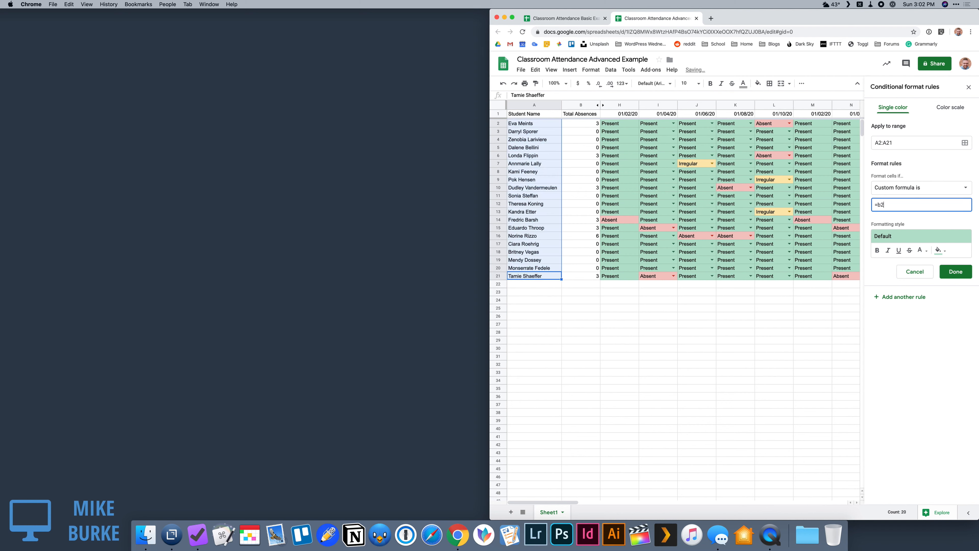
{"action": "type", "text": ">10"}
{"action": "left_click", "coordinate": [933, 235]}
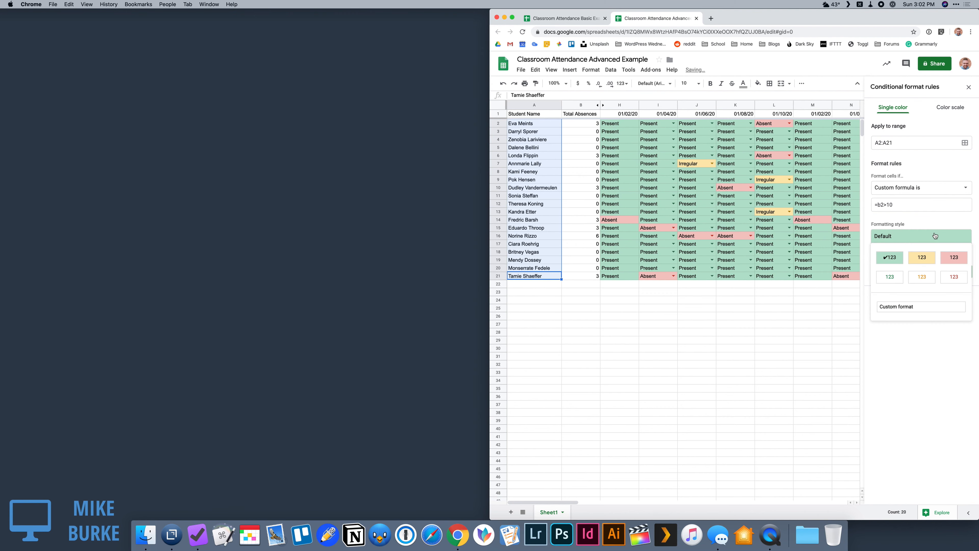
{"action": "left_click", "coordinate": [950, 259]}
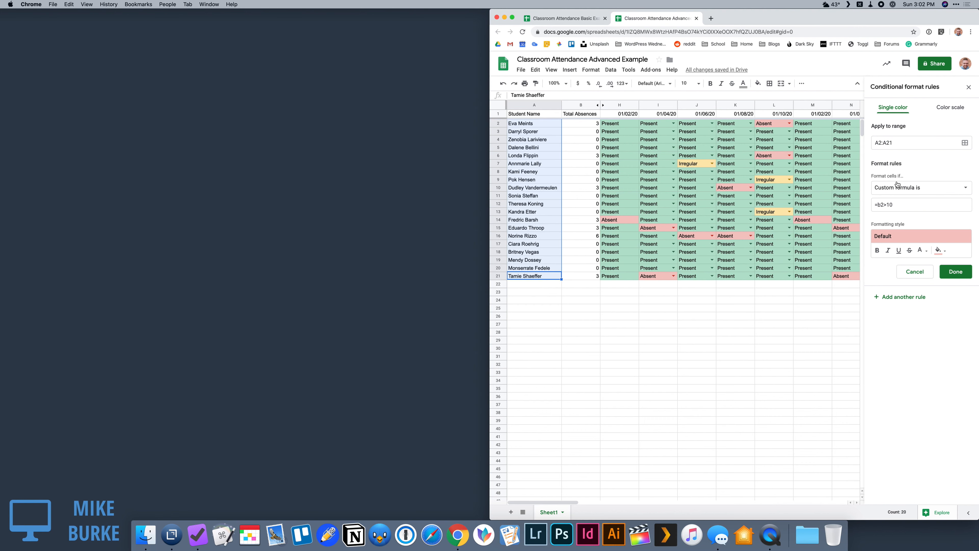
Step: Add another rule for A2:A21 with the formula =B2>5 and a yellow background, and close the rules
{"action": "left_click", "coordinate": [893, 300]}
{"action": "left_click", "coordinate": [902, 203]}
{"action": "key", "text": "BackSpace"}
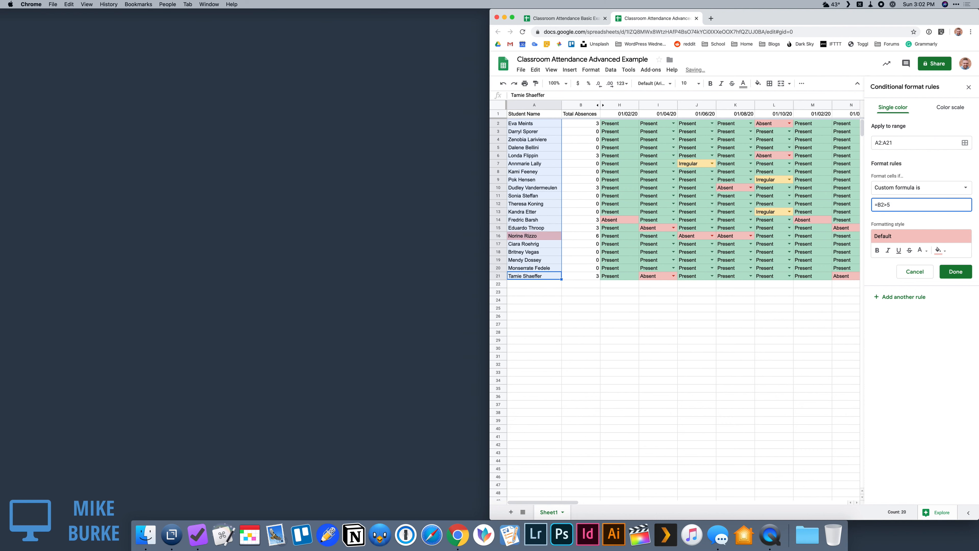
{"action": "left_click", "coordinate": [910, 236]}
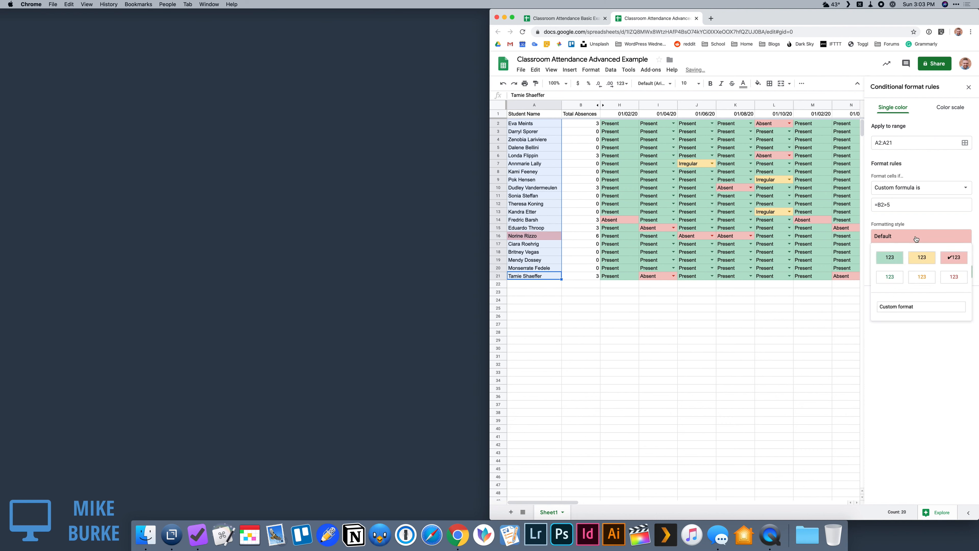
{"action": "left_click", "coordinate": [924, 259]}
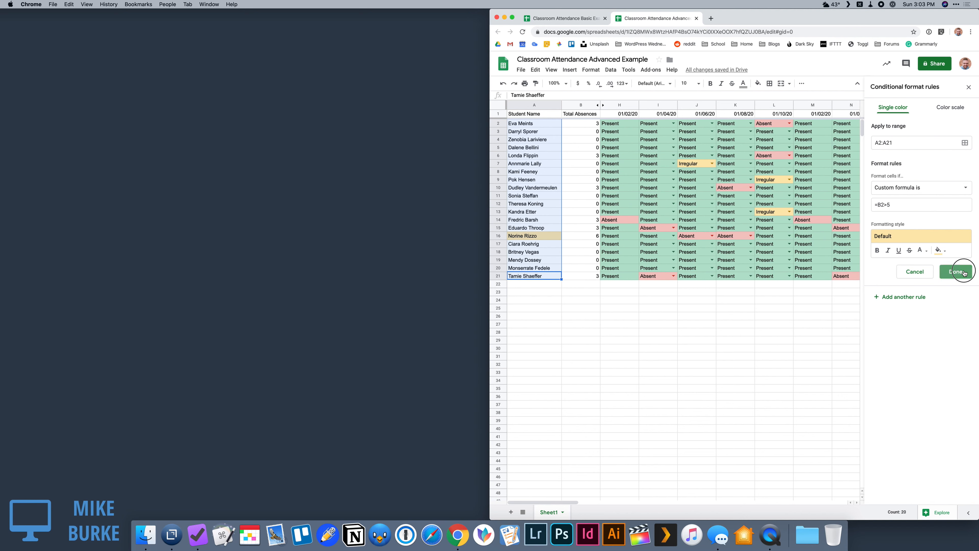
{"action": "left_click", "coordinate": [956, 271]}
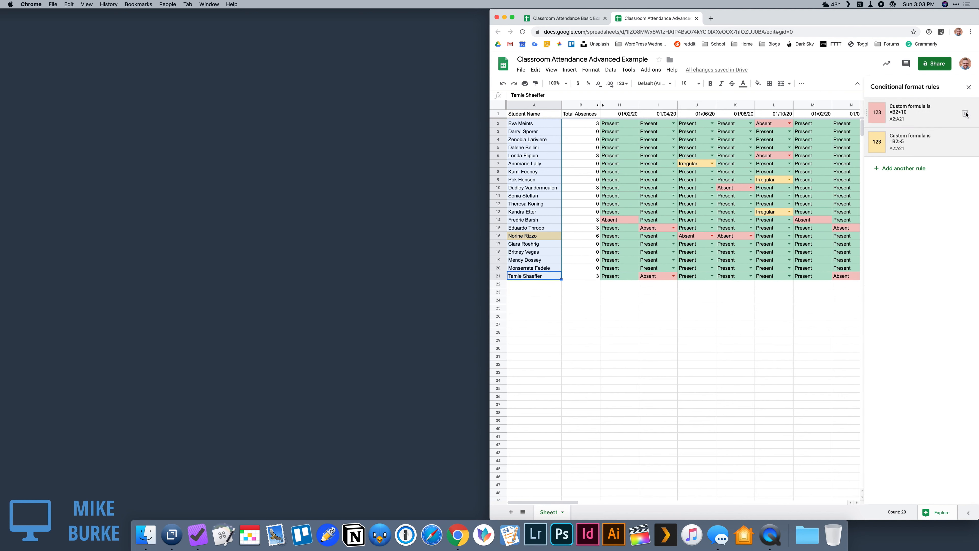
{"action": "left_click", "coordinate": [969, 86]}
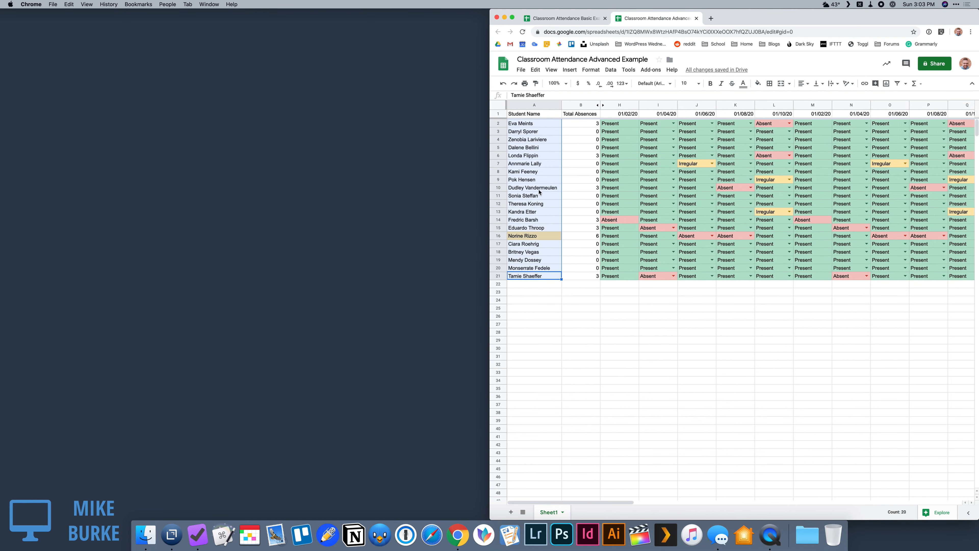
Step: Copy the date columns H to Q and paste them starting at column R and again at column AB
{"action": "left_click", "coordinate": [582, 238]}
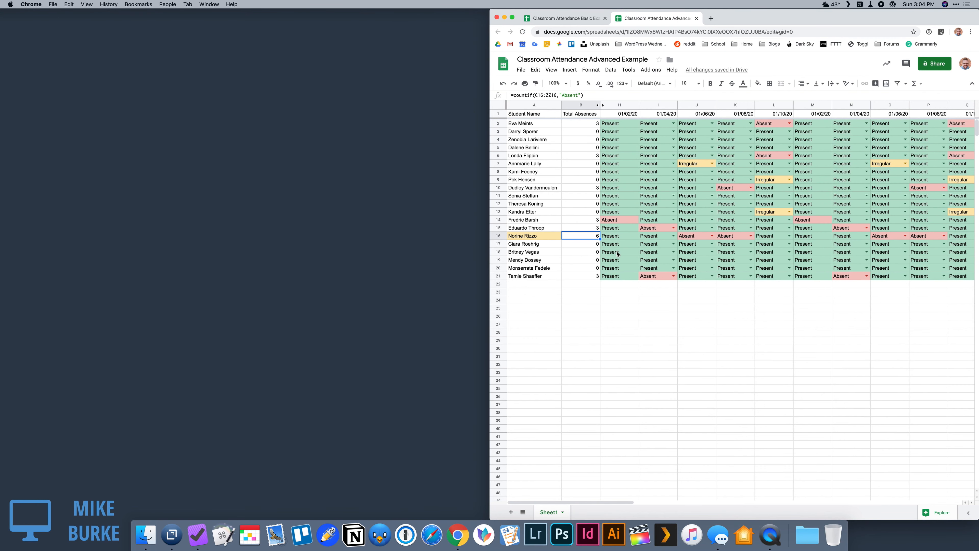
{"action": "left_click_drag", "start_coordinate": [617, 105], "coordinate": [870, 113]}
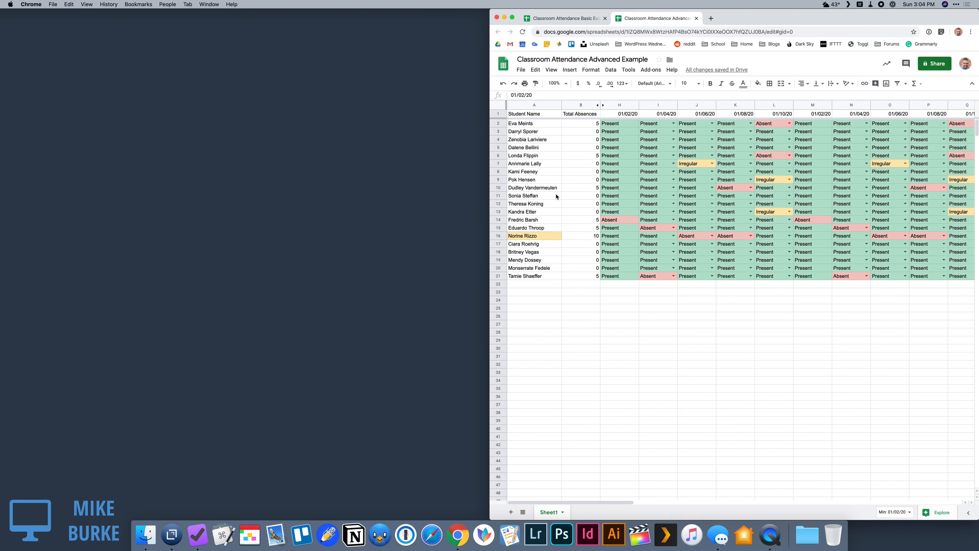
{"action": "scroll", "coordinate": [771, 211], "scroll_direction": "right", "scroll_amount": 15}
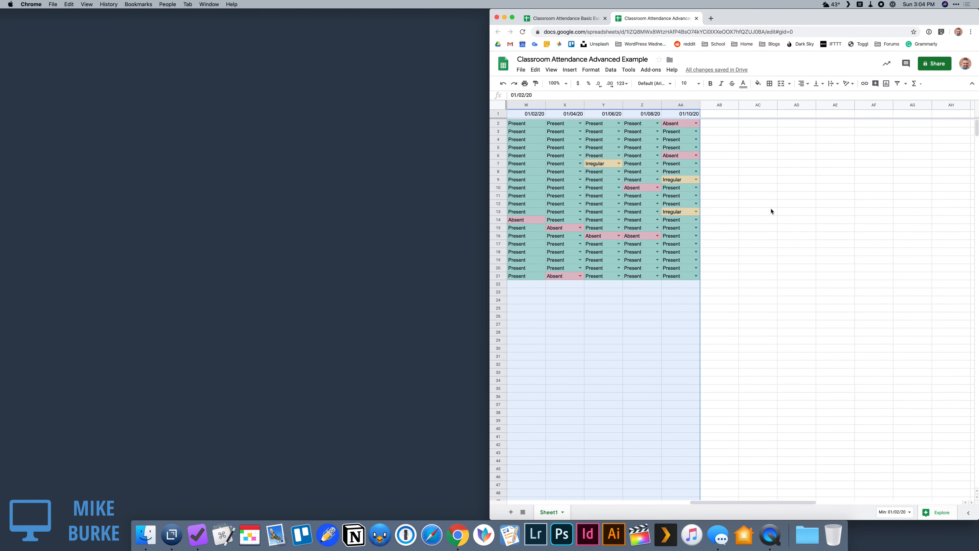
{"action": "left_click", "coordinate": [719, 104]}
{"action": "key", "text": "super+v"}
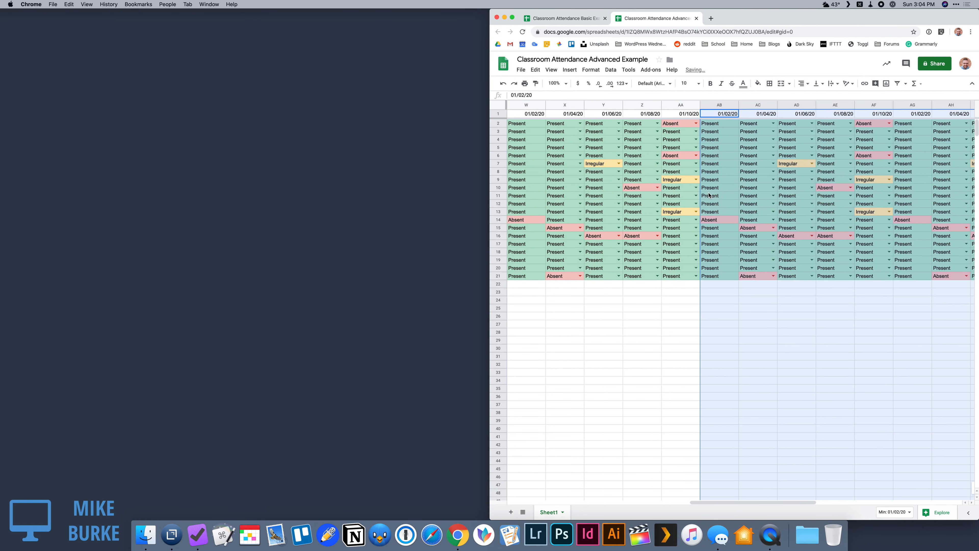
{"action": "scroll", "coordinate": [709, 195], "scroll_direction": "left", "scroll_amount": 15}
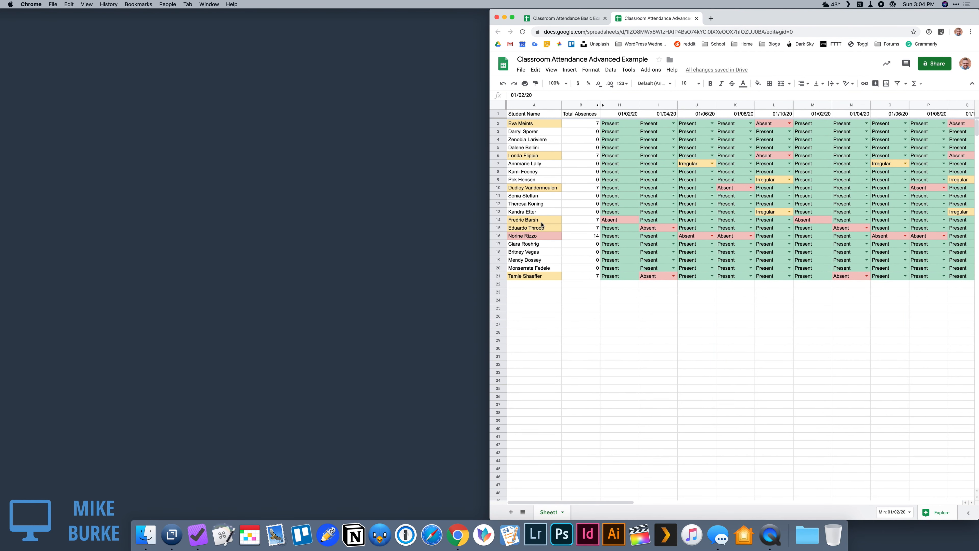
Step: Open the student name formatting rules, move the =B2>10 rule below the =B2>5 rule, and move it back above
{"action": "left_click", "coordinate": [534, 236]}
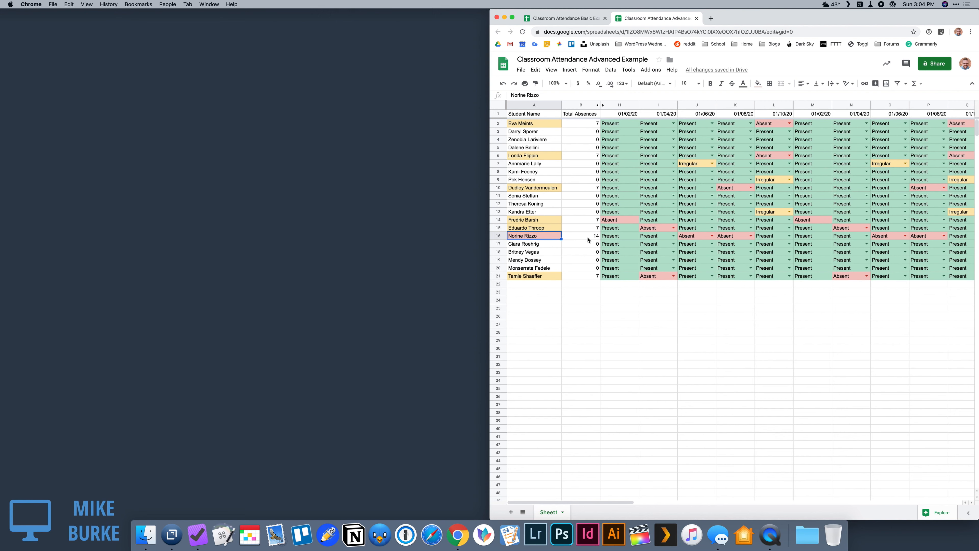
{"action": "left_click", "coordinate": [590, 69]}
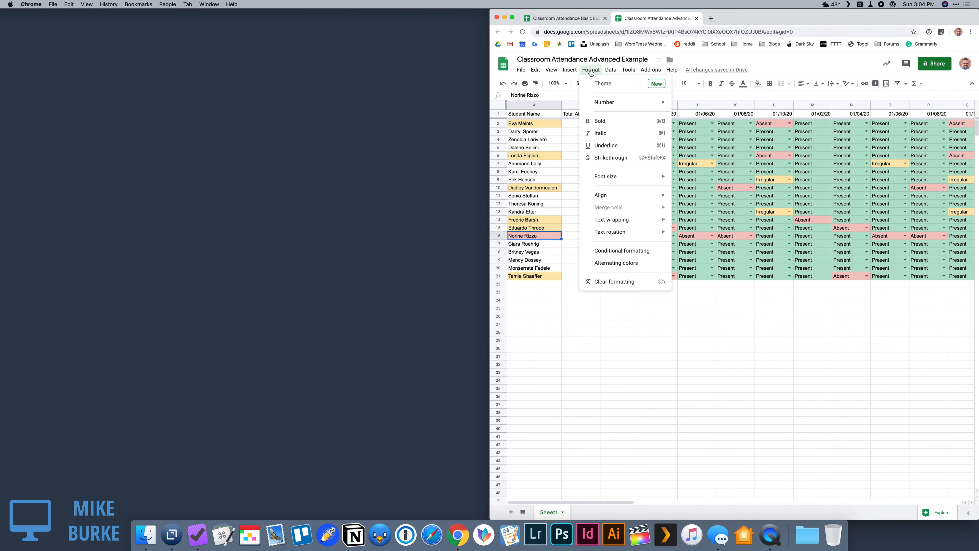
{"action": "left_click", "coordinate": [613, 251]}
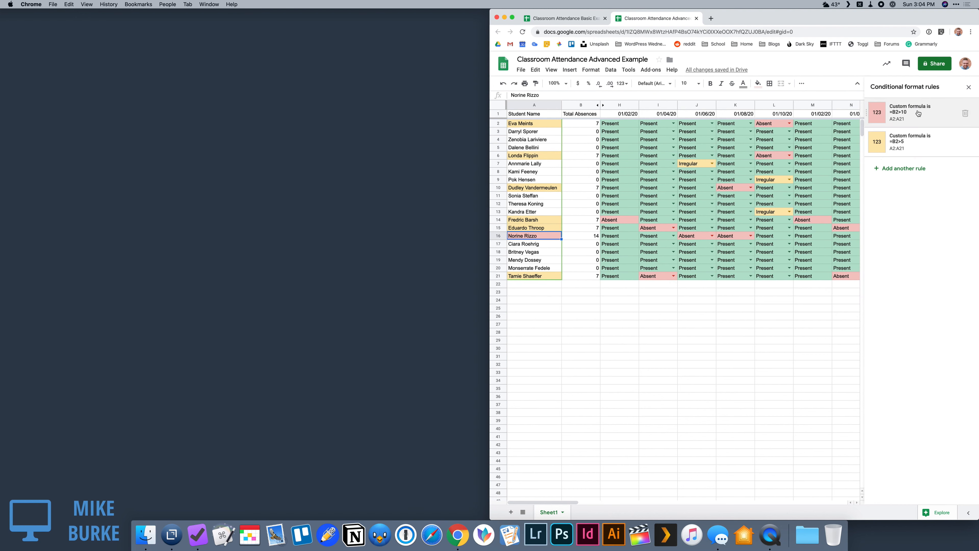
{"action": "left_click_drag", "start_coordinate": [866, 113], "coordinate": [866, 142]}
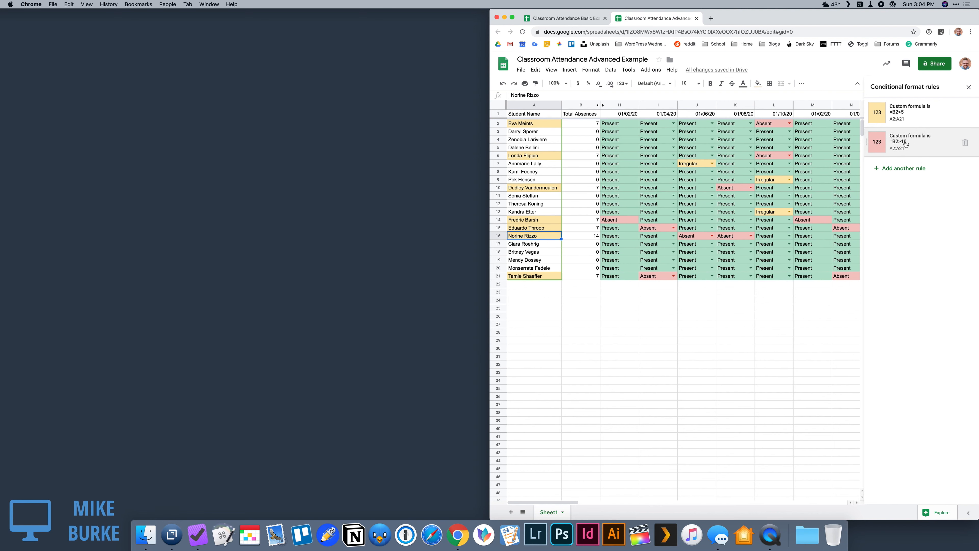
{"action": "left_click_drag", "start_coordinate": [867, 142], "coordinate": [867, 113]}
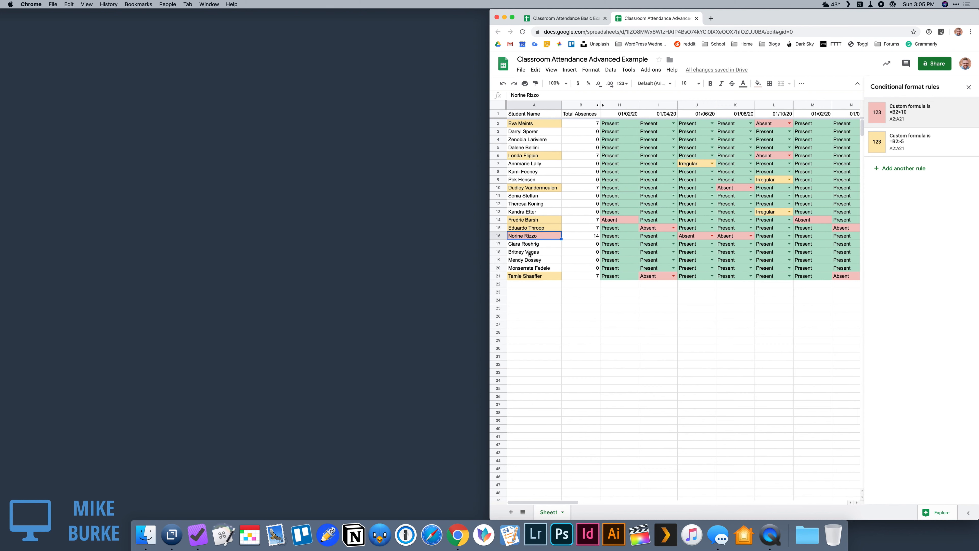
Step: Examine the conditional format rules covering cell B2 and the attendance columns
{"action": "left_click", "coordinate": [583, 124]}
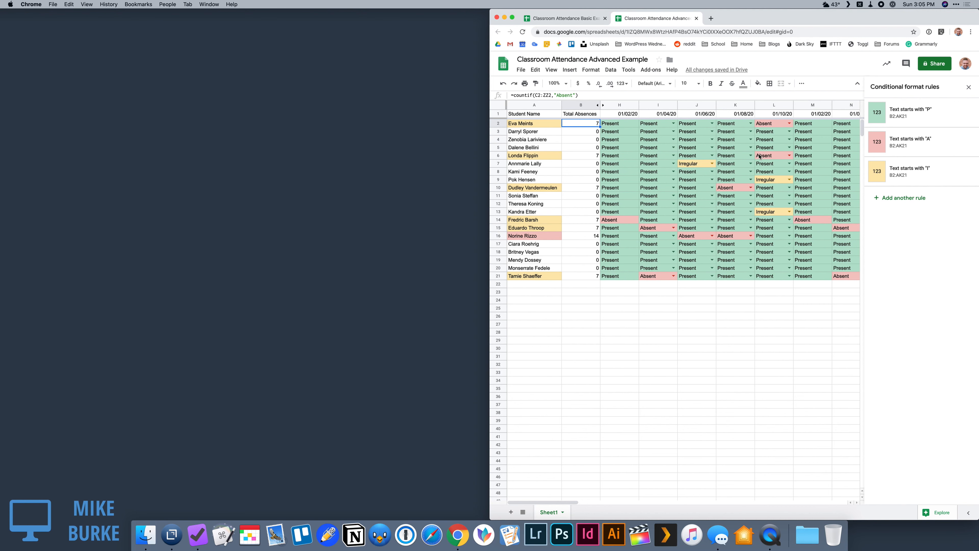
{"action": "scroll", "coordinate": [759, 156], "scroll_direction": "right", "scroll_amount": 5}
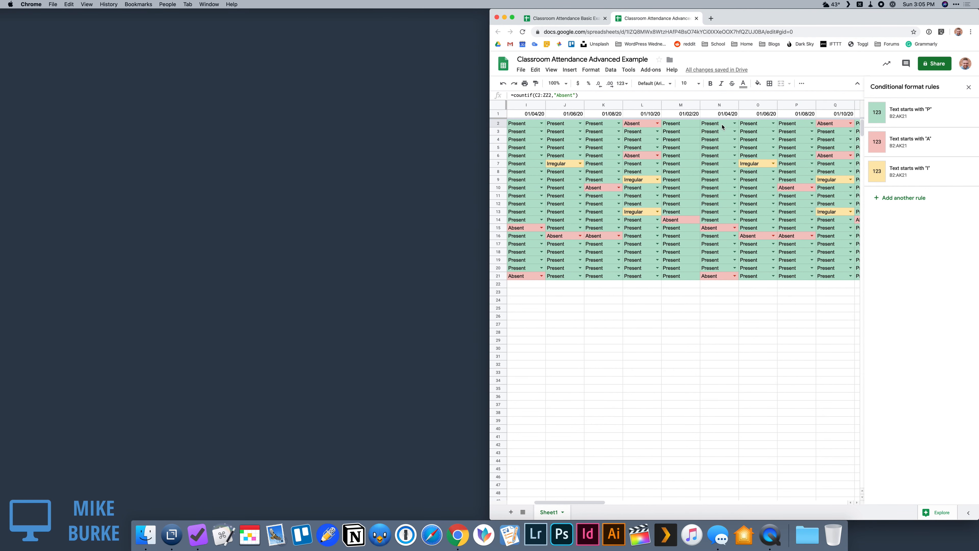
{"action": "scroll", "coordinate": [724, 126], "scroll_direction": "left", "scroll_amount": 5}
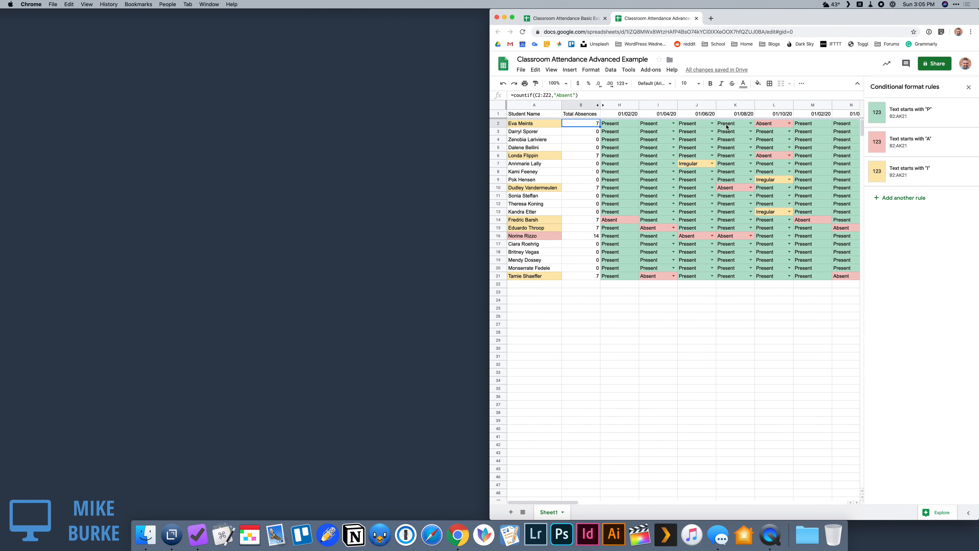